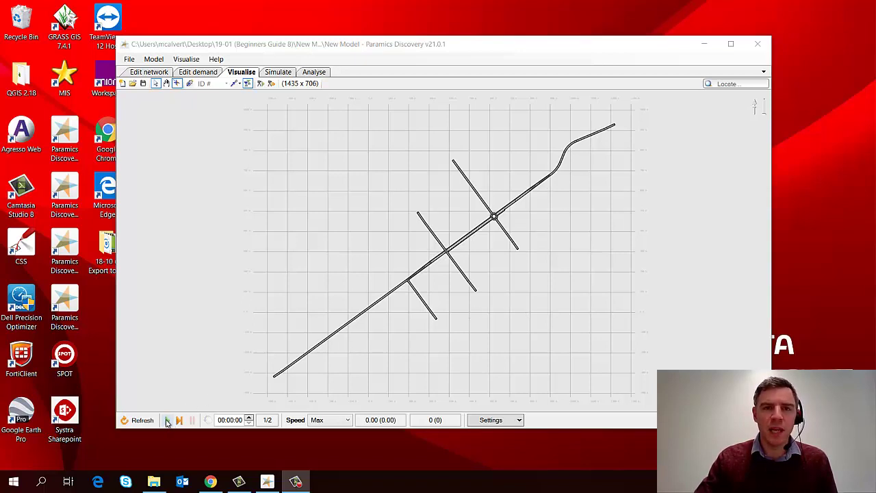
Step: Run the simulation briefly, pause it, and zoom in on the side-road T-junction
left_click(167, 422)
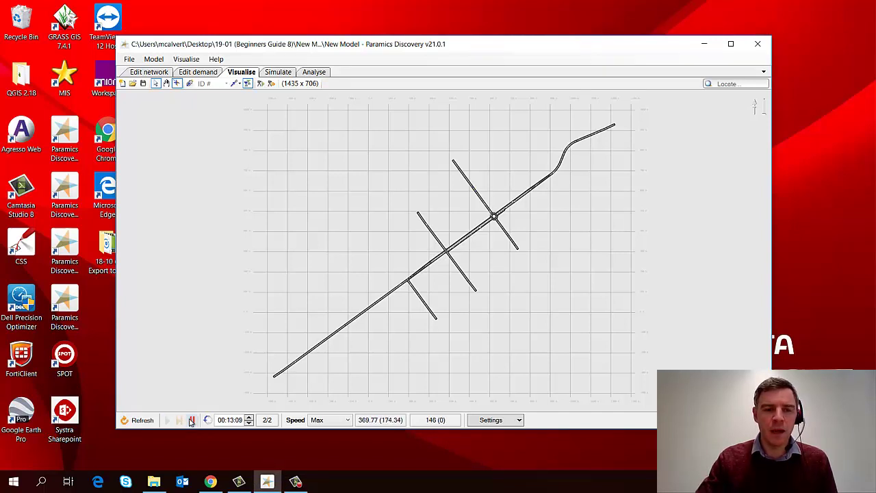
left_click(192, 421)
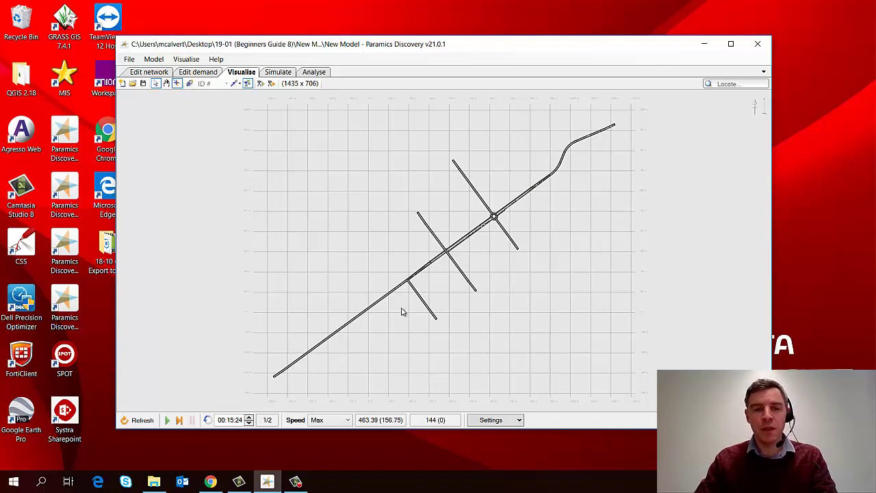
left_click_drag(401, 309, 420, 316)
scroll(419, 316, "up", 5)
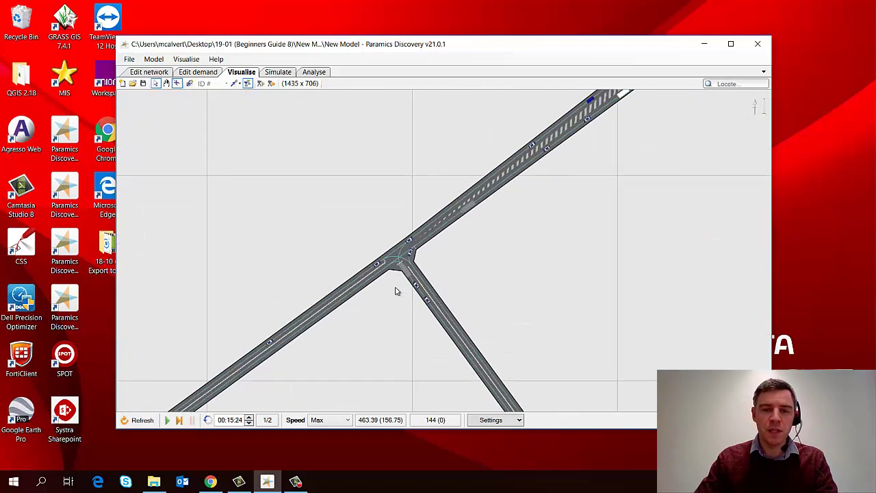
scroll(397, 281, "up", 1)
scroll(376, 328, "up", 2)
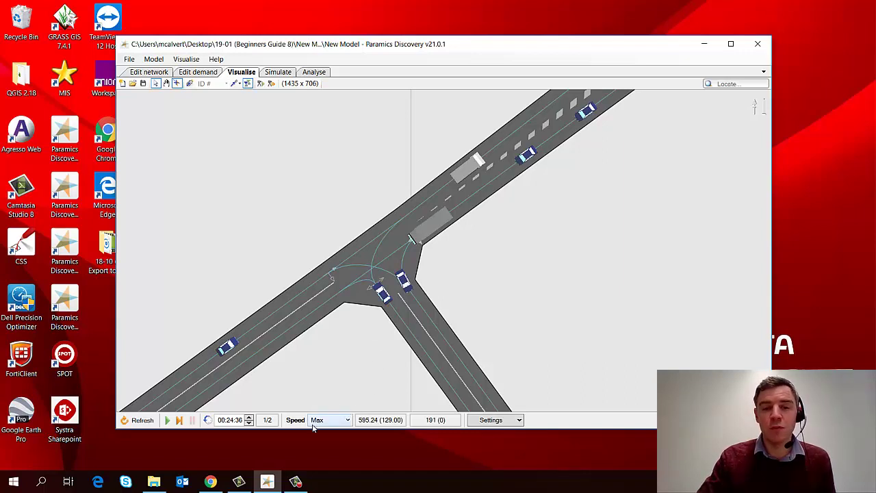
Step: Set the playback speed to 5x and resume the simulation
left_click(348, 423)
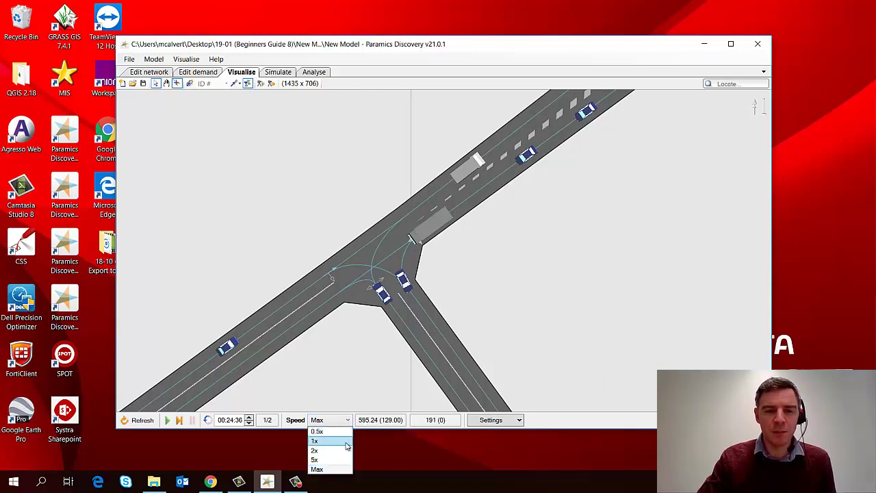
left_click(343, 460)
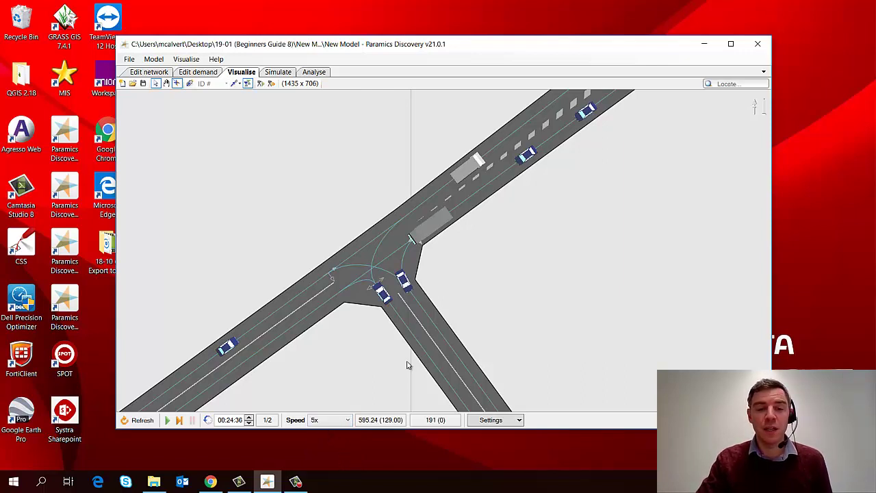
left_click_drag(376, 340, 383, 338)
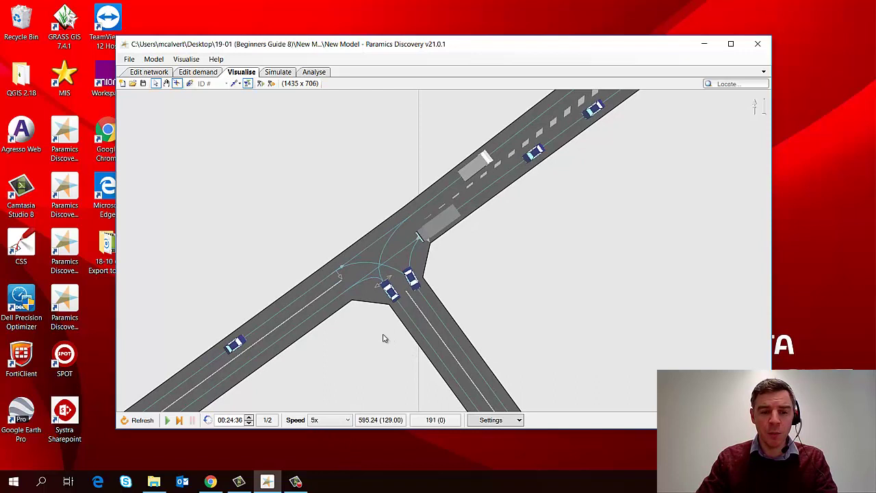
key("space")
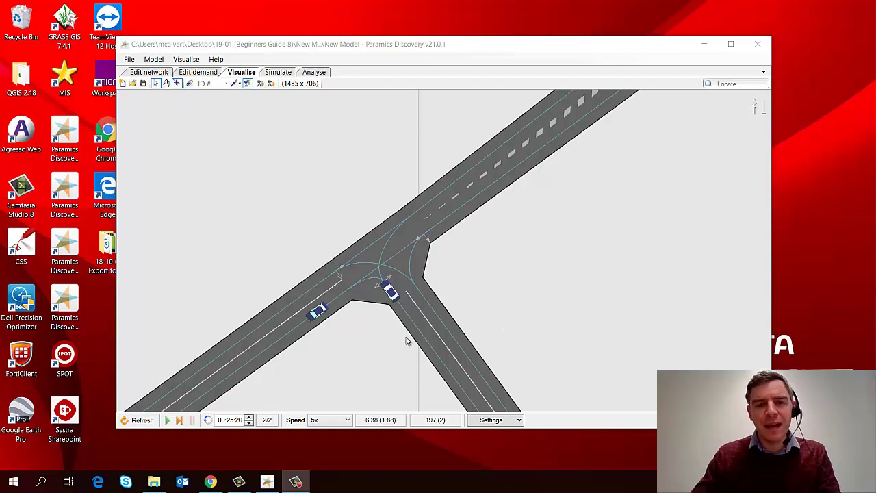
Step: Run the simulation with a brief pause and stop it at about 00:27:52
left_click_drag(403, 342, 425, 325)
key("space")
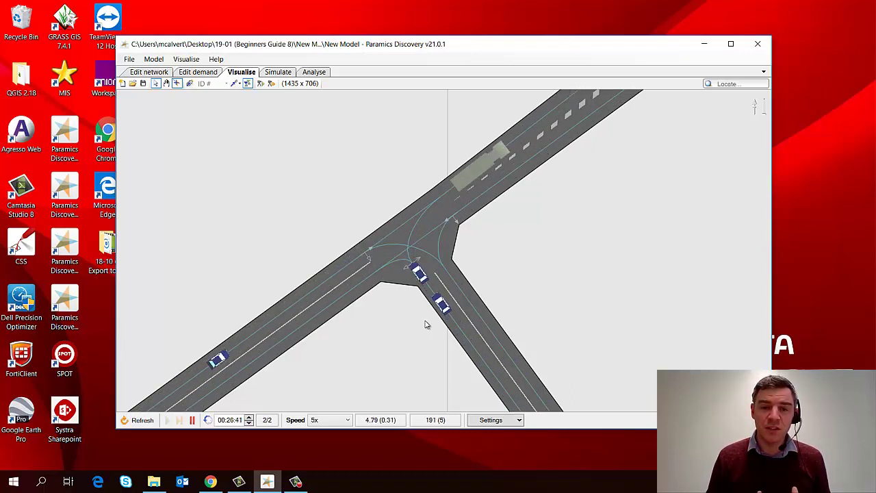
key("space")
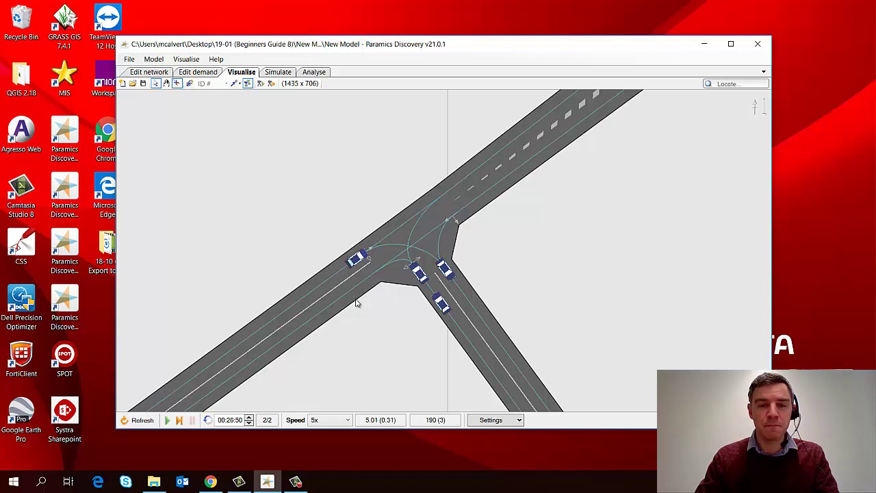
key("space")
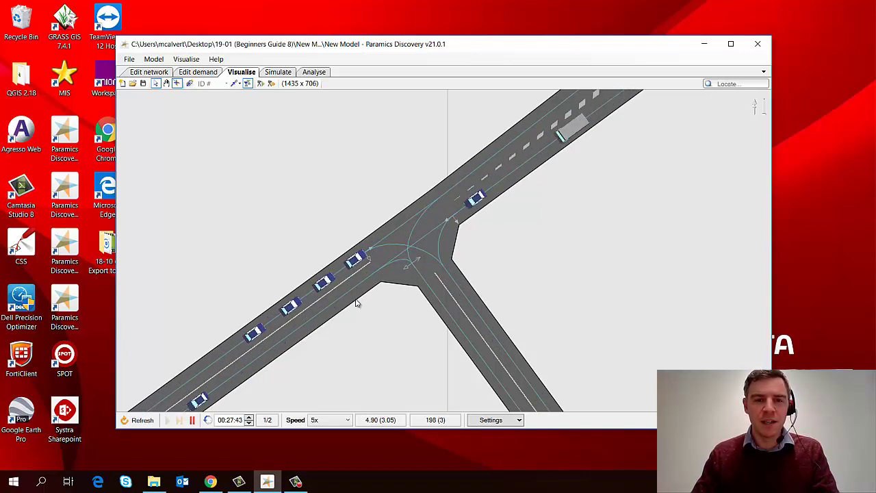
key("space")
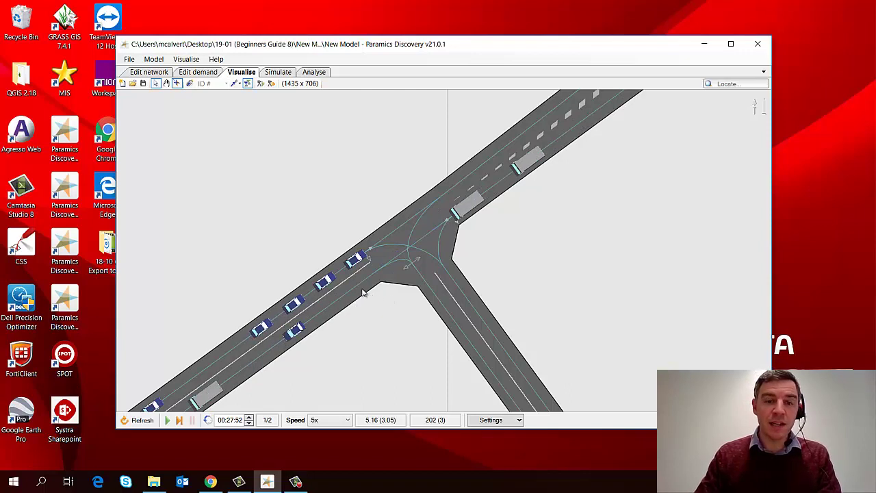
Step: Show the info for queuing vehicle 1270 on the main road, then resume the simulation
left_click(357, 258)
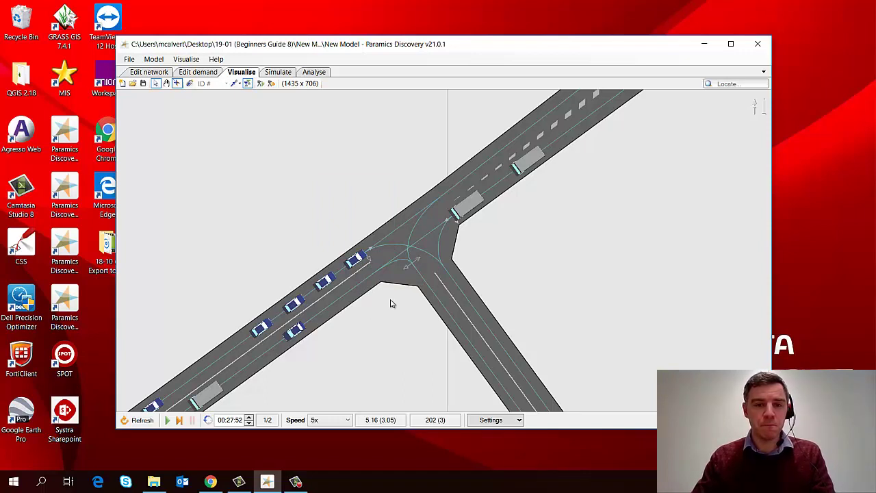
key("space")
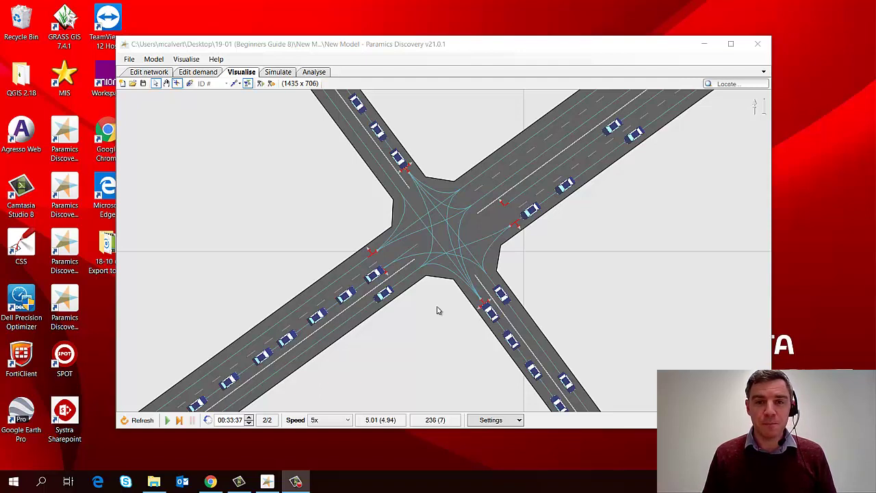
Step: Run the crossroads simulation in short play/pause bursts until about 00:40:22 at 5x
left_click(442, 301)
key("space")
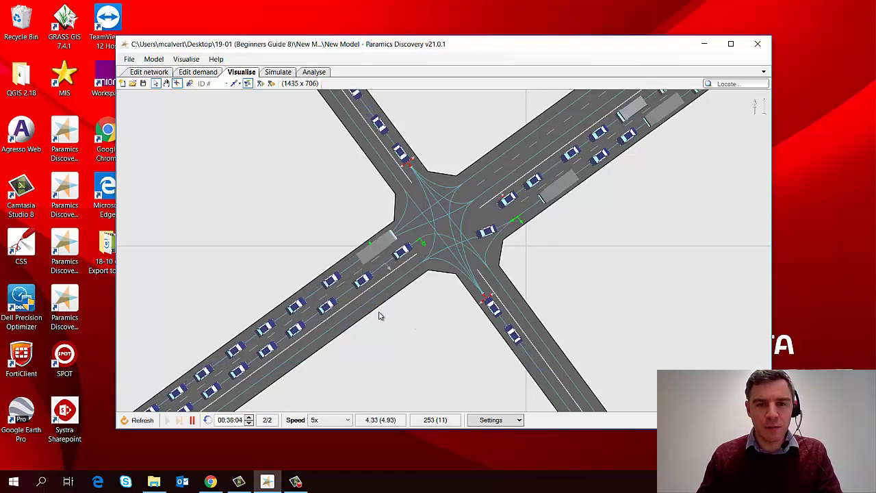
key("space")
key("space")
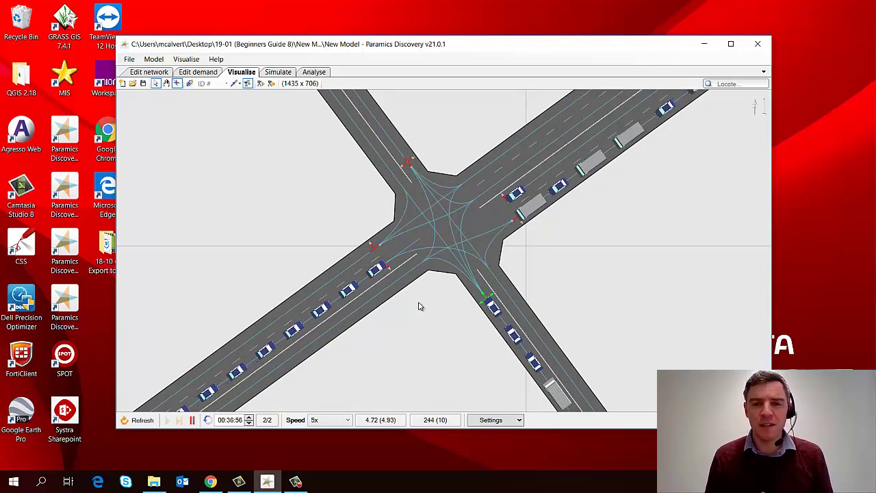
key("space")
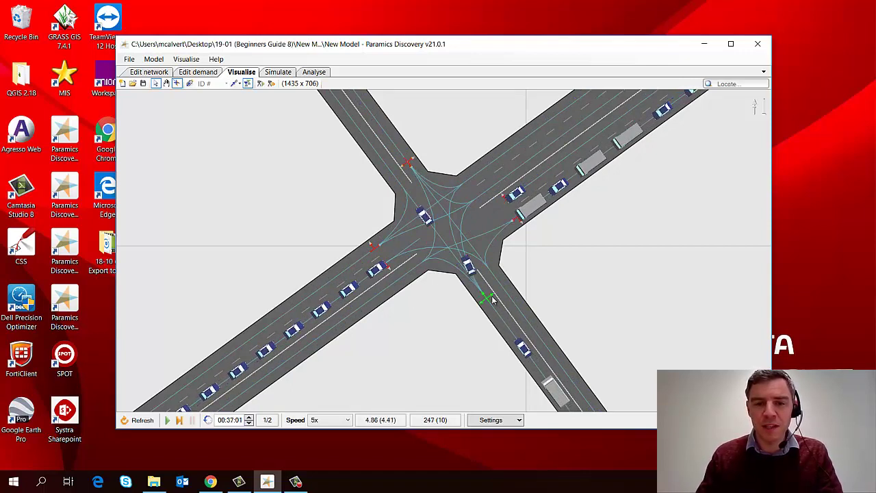
key("space")
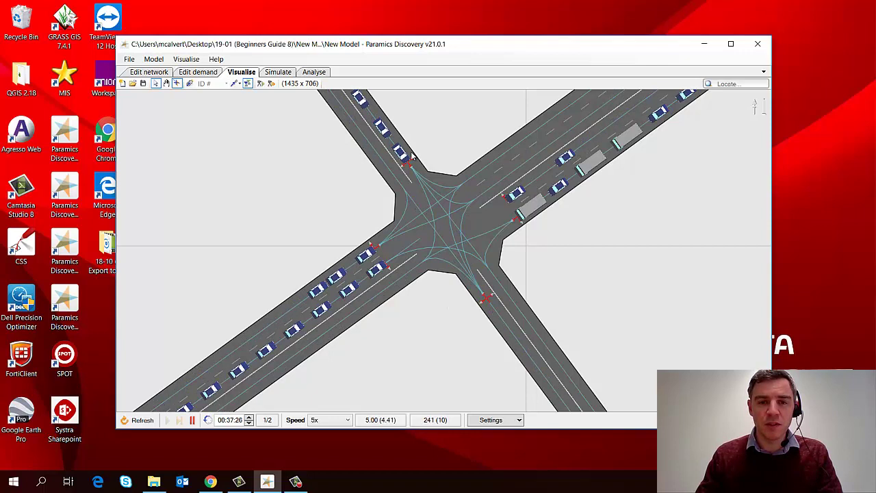
key("space")
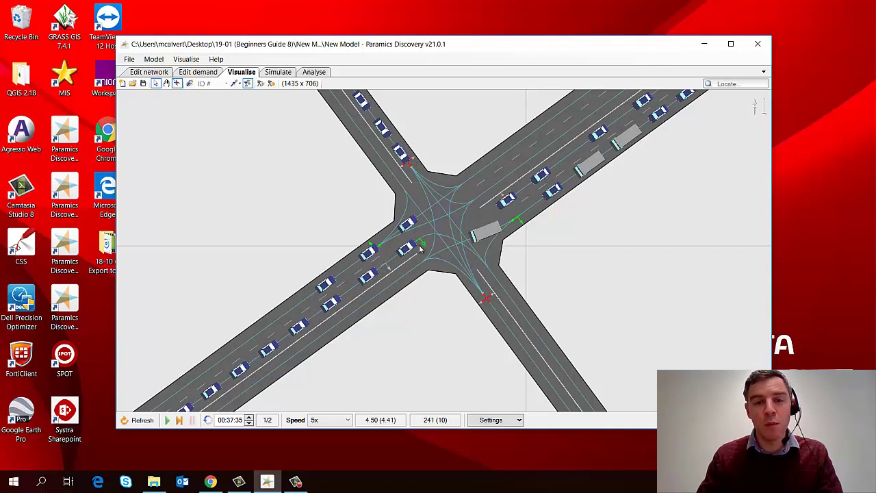
key("space")
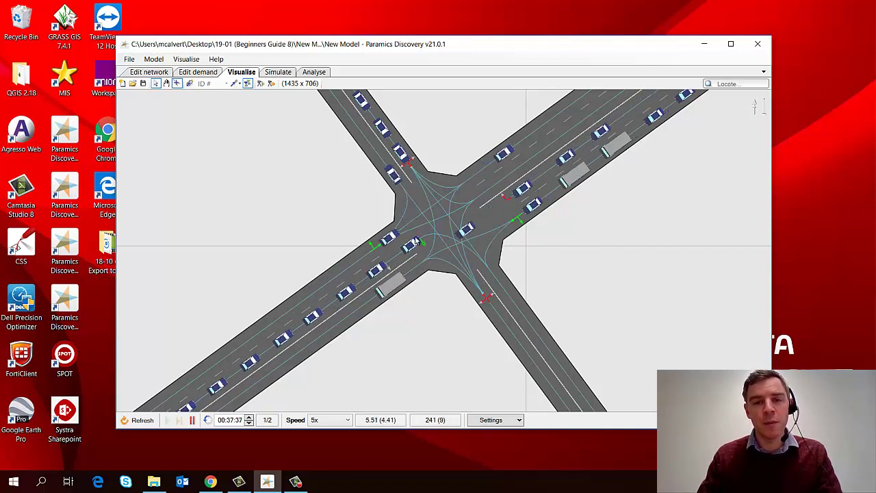
key("space")
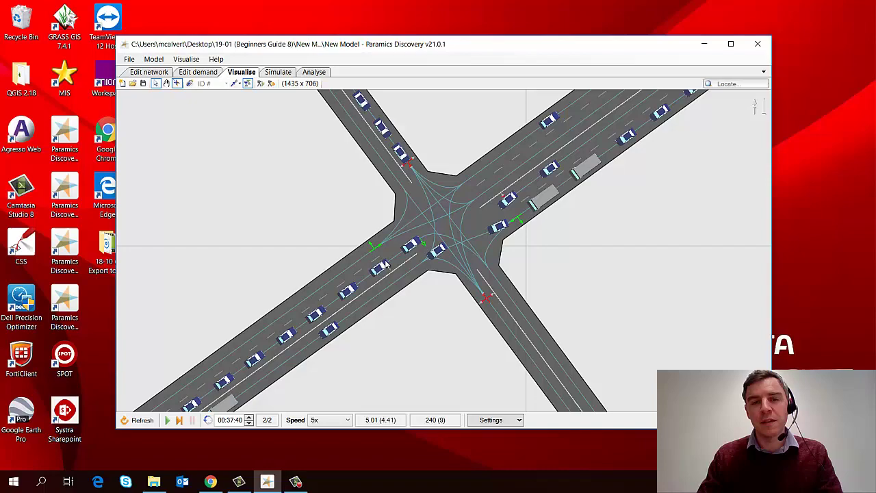
key("space")
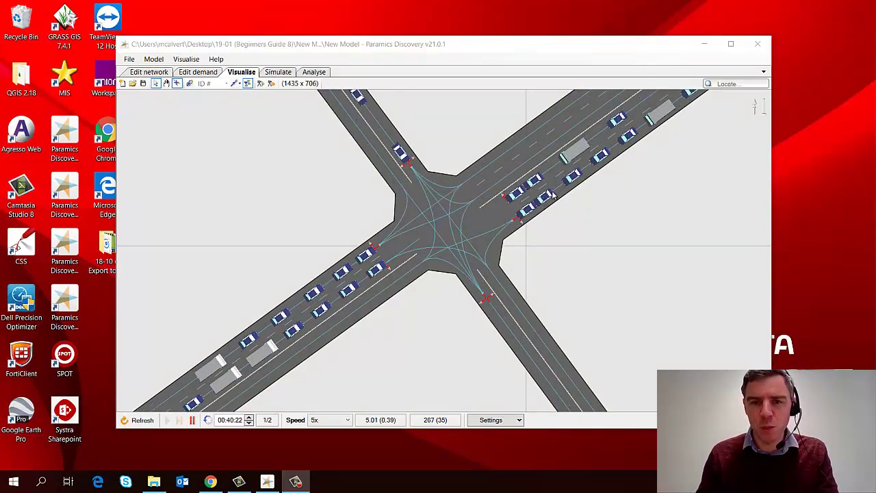
Step: Pause the simulation at 00:40:49 and zoom the view out
scroll(525, 192, "up", 3)
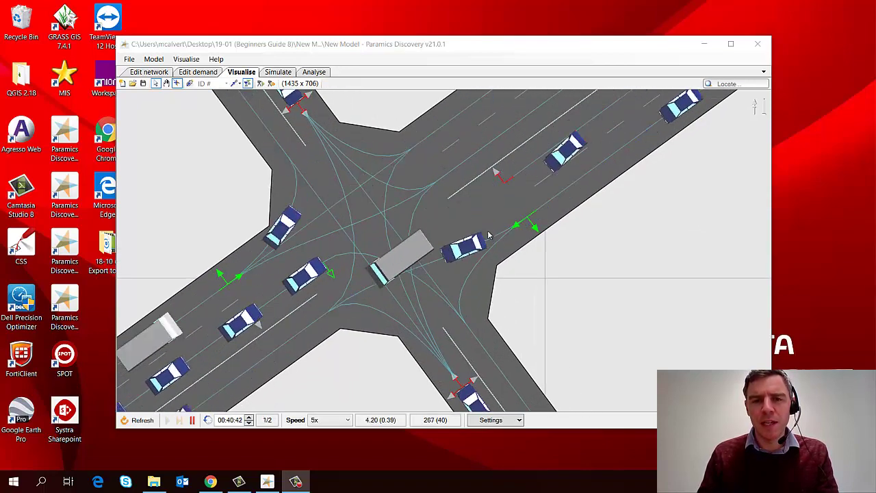
key("space")
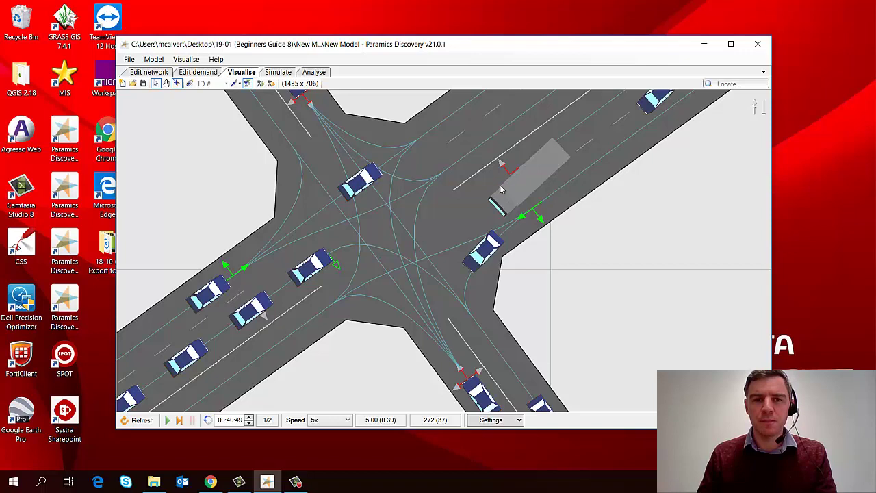
scroll(501, 190, "down", 2)
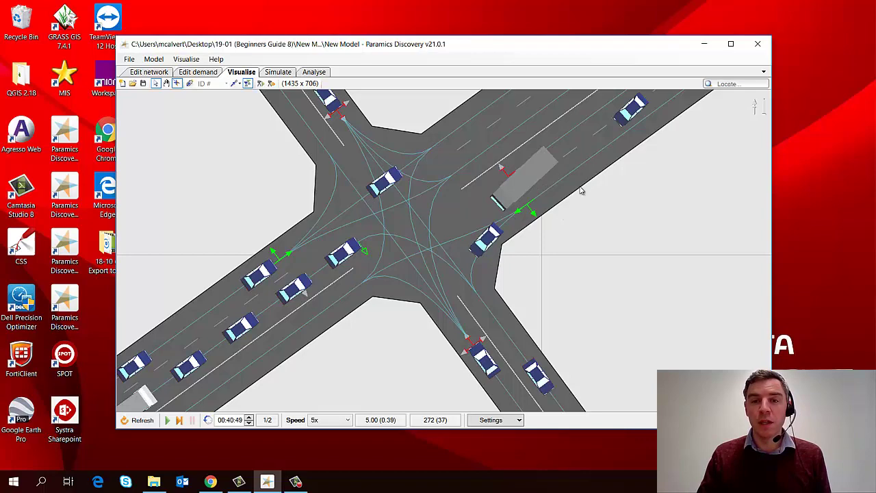
scroll(573, 182, "down", 5)
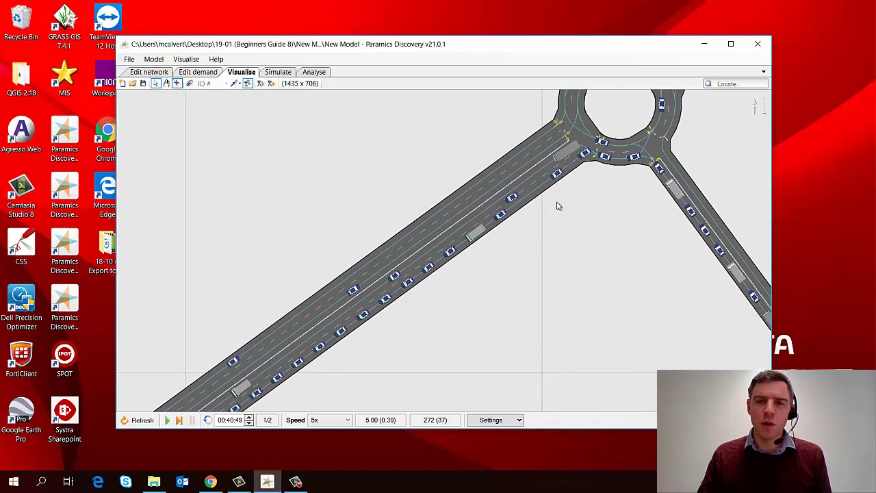
Step: Pan from the roundabout to the crossroads, zoom in, and run briefly to 00:40:57
left_click_drag(372, 333, 618, 166)
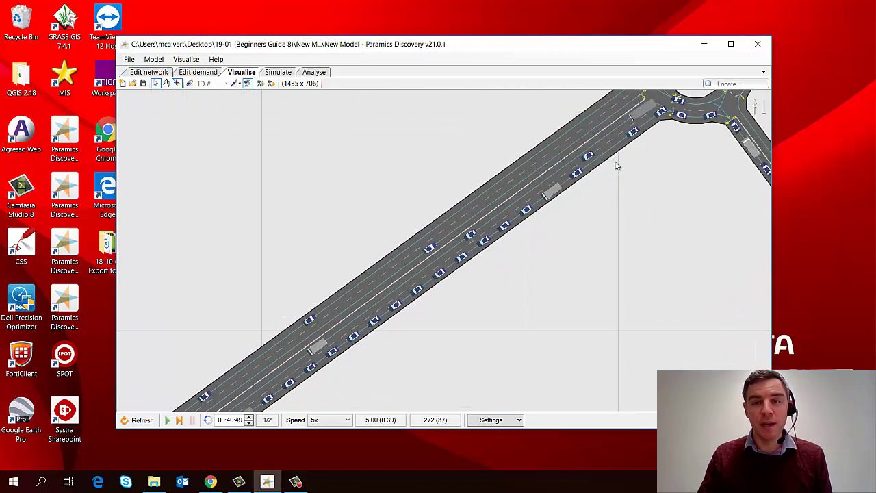
left_click_drag(386, 358, 492, 296)
scroll(491, 295, "down", 2)
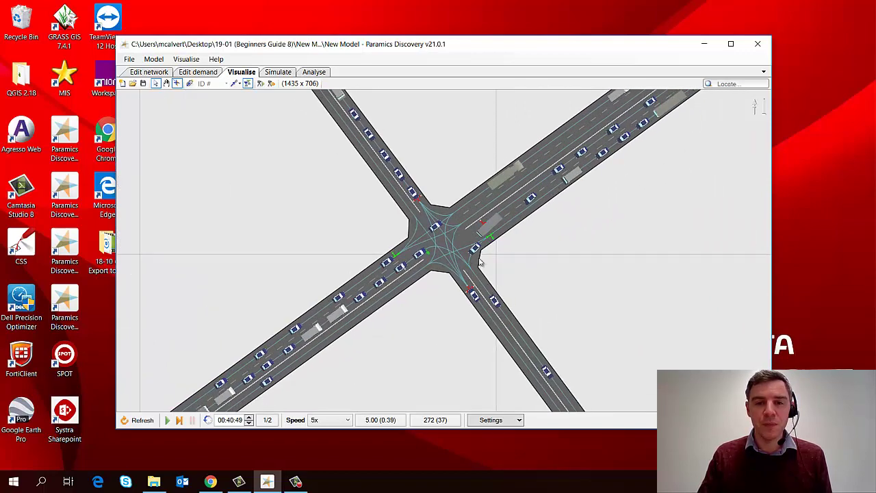
scroll(504, 260, "up", 4)
scroll(504, 245, "up", 1)
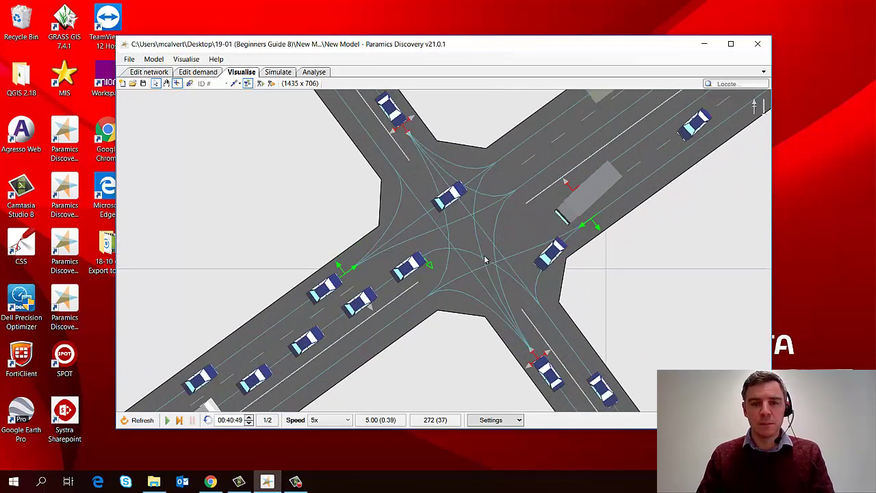
scroll(485, 260, "down", 2)
key("space")
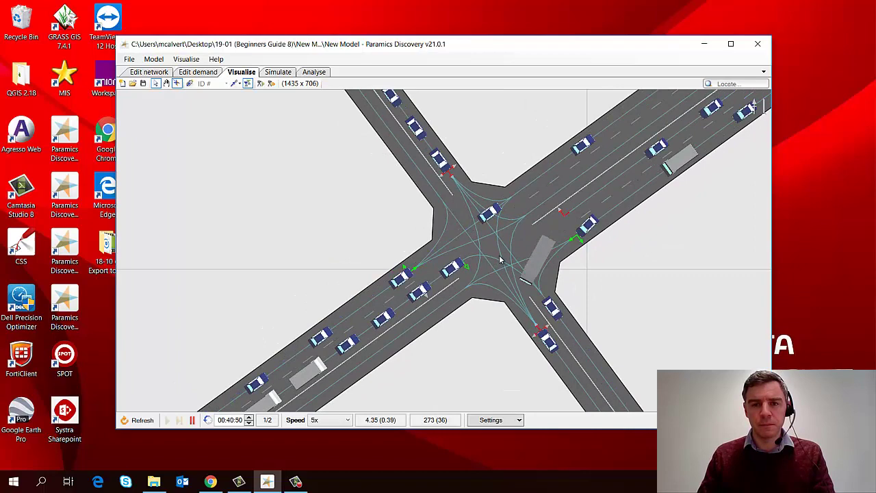
key("space")
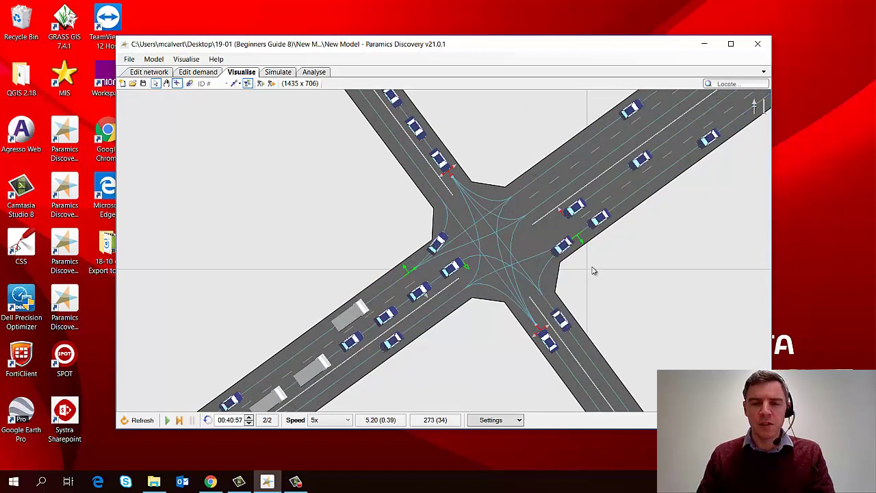
key("Right")
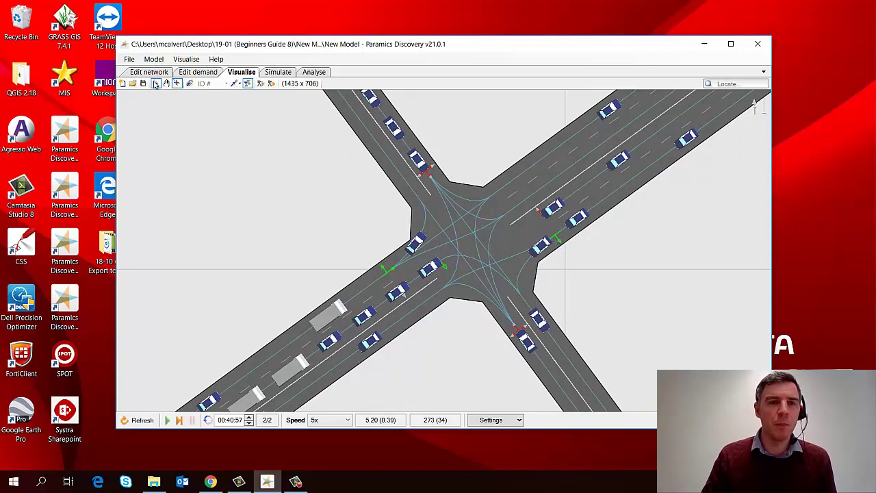
Step: In the network editor, pin the Styles panel and tick Movements to show turning arrows
left_click(144, 74)
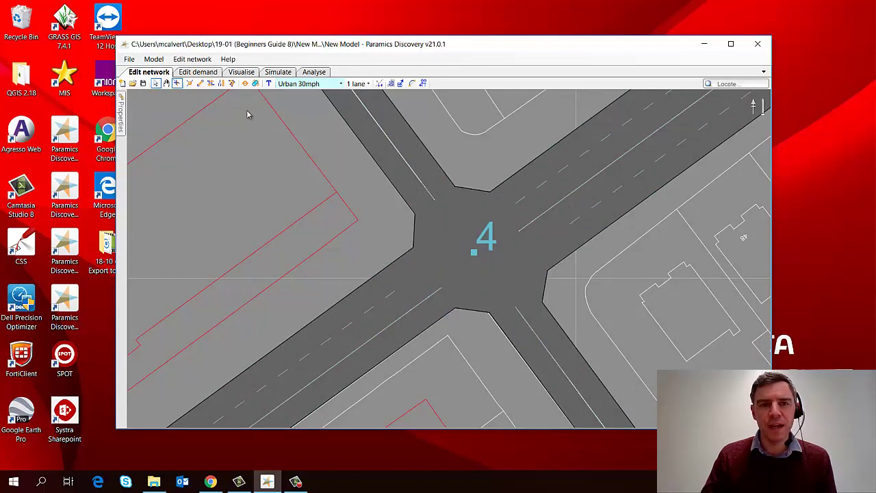
left_click(206, 60)
left_click(214, 130)
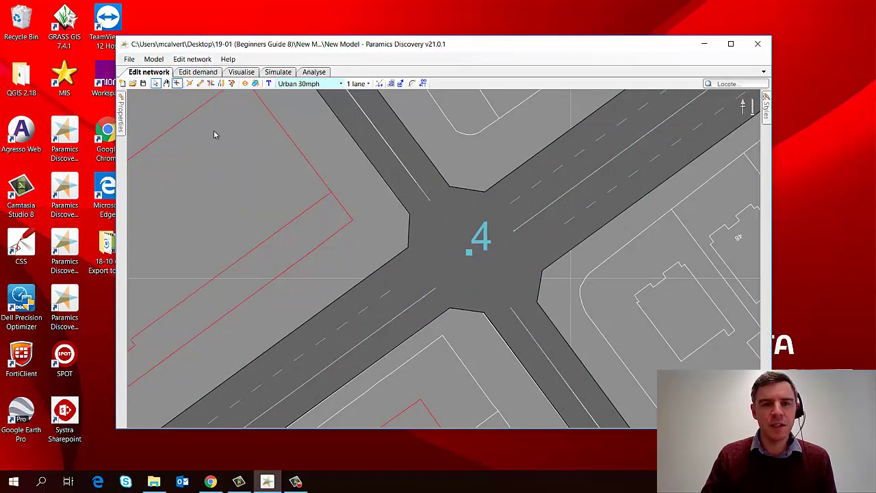
left_click(766, 105)
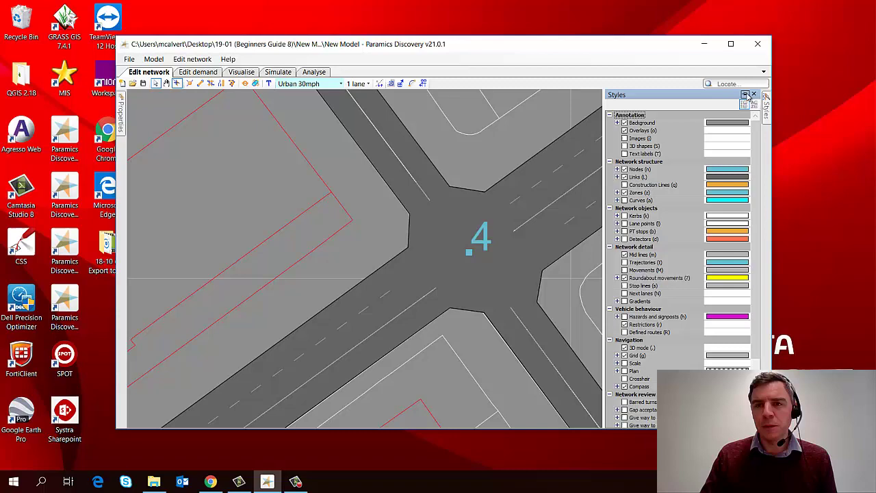
left_click(747, 95)
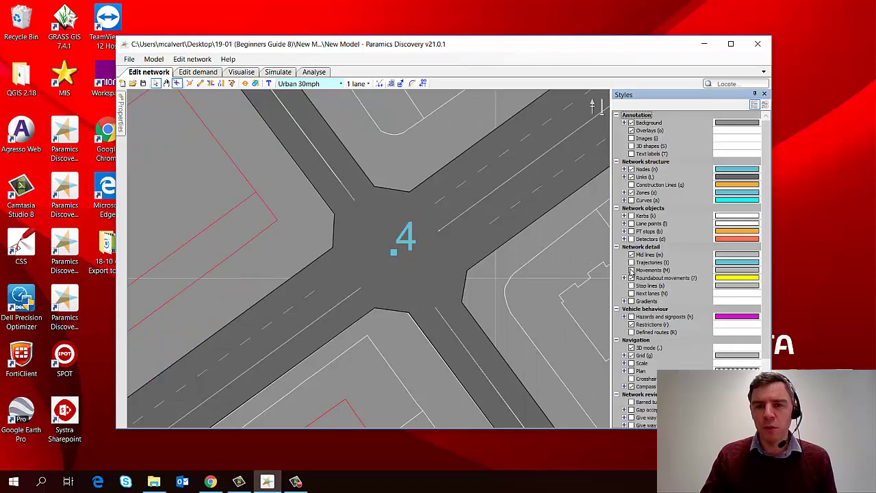
left_click(631, 271)
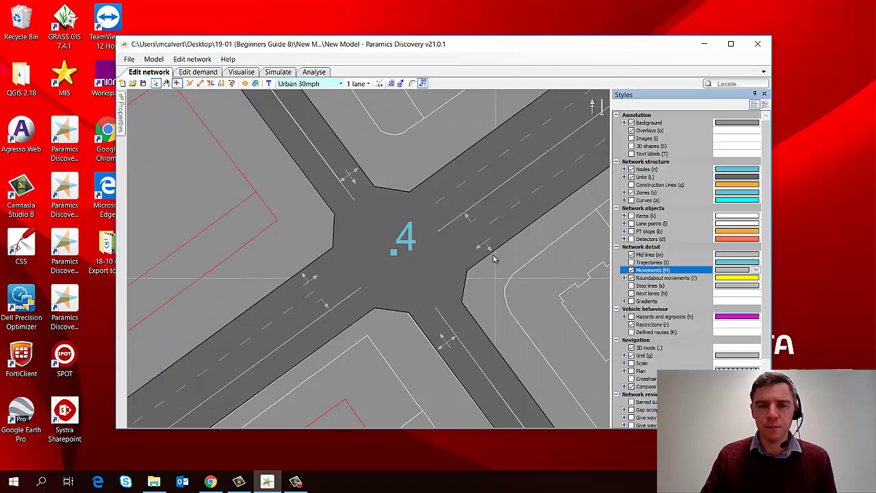
scroll(493, 259, "up", 3)
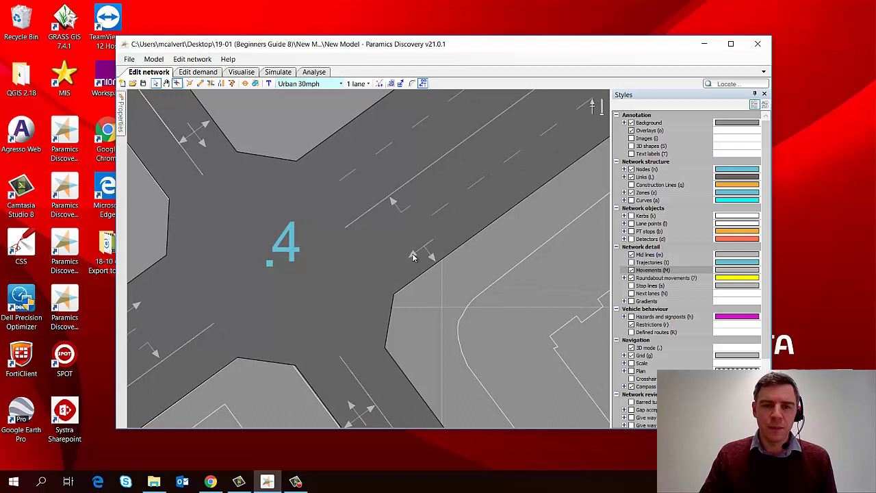
Step: Select turning movement arrows at junction 4 and pan around node 4
left_click(413, 257)
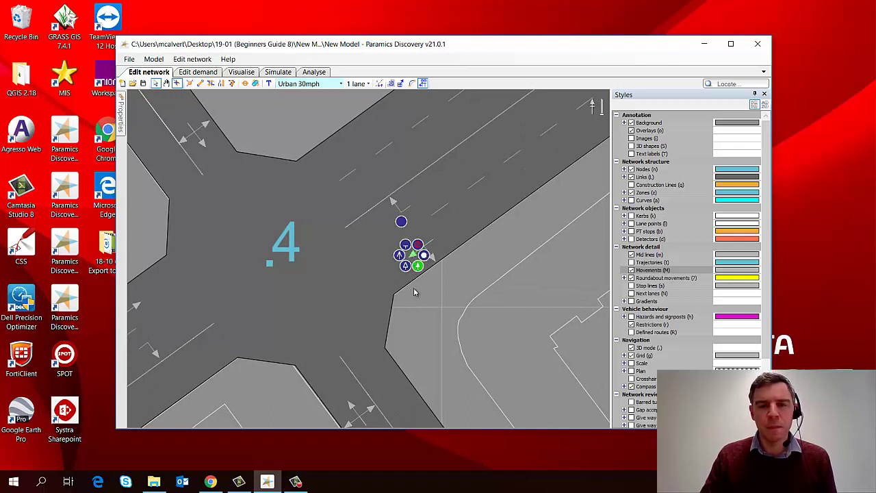
left_click(402, 222)
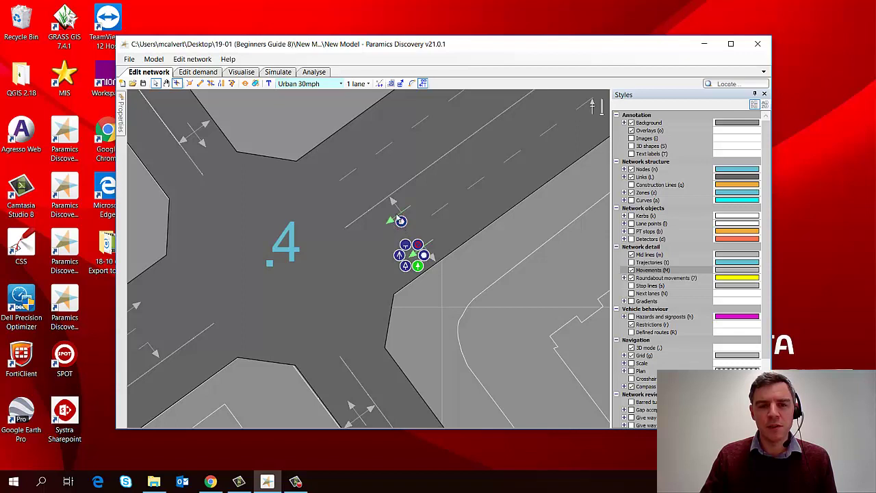
left_click(424, 257)
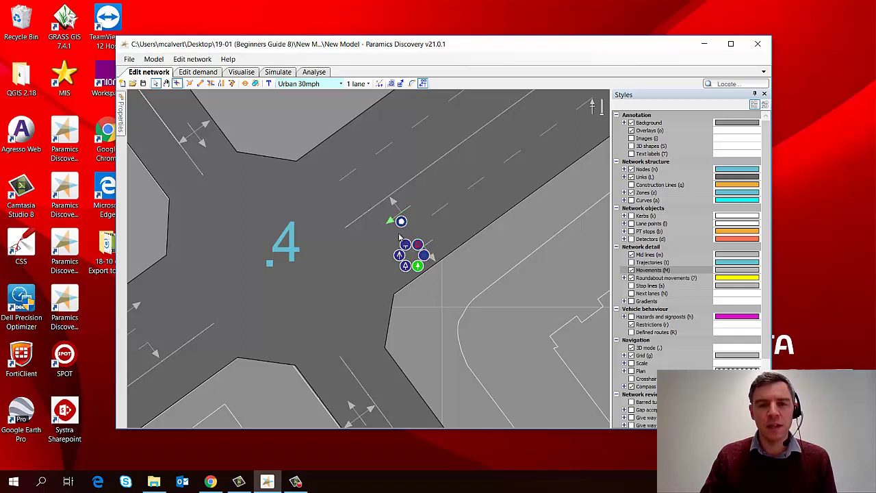
left_click_drag(426, 313, 468, 255)
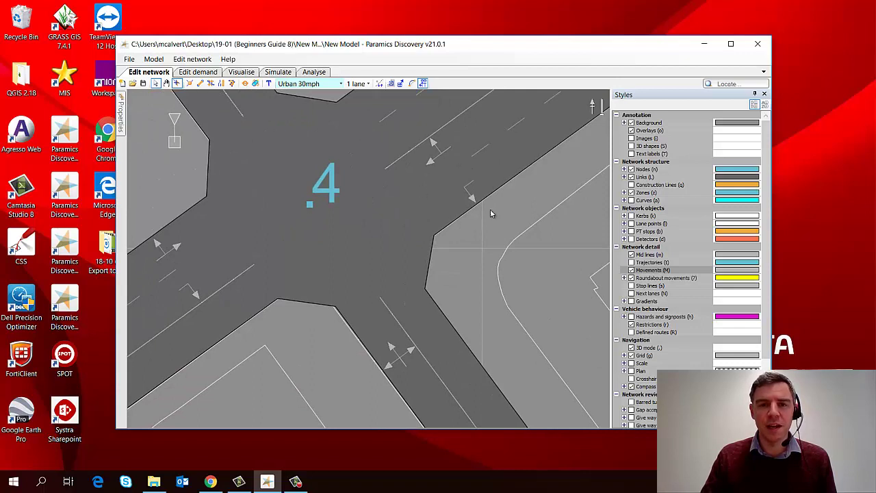
left_click_drag(480, 196, 458, 203)
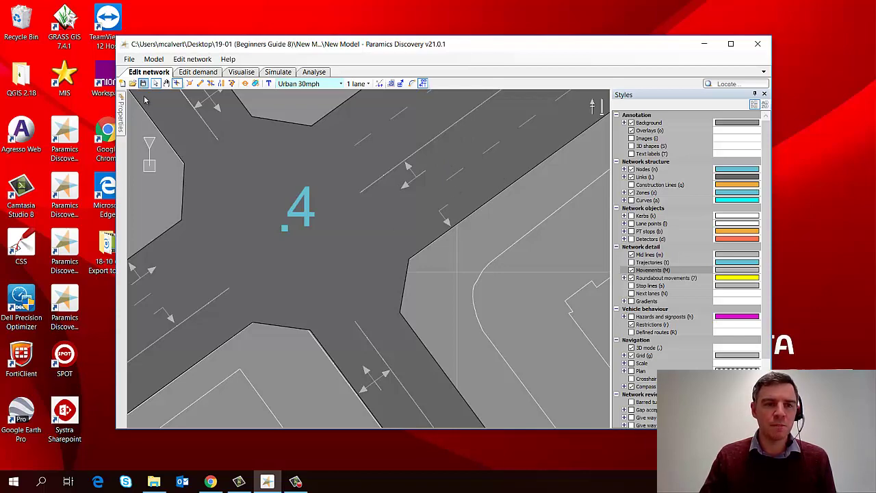
Step: Back in Visualise, reset the simulation to time zero and start it again
left_click(242, 72)
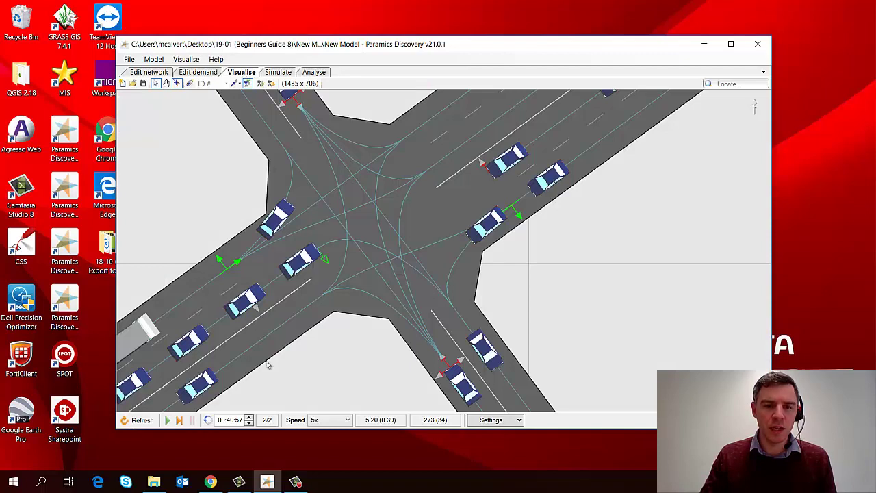
left_click(142, 420)
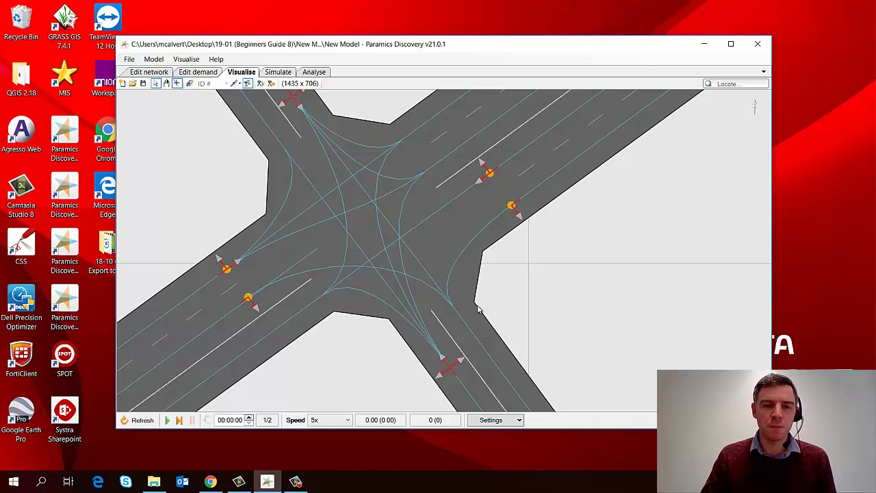
scroll(378, 338, "down", 1)
left_click(172, 420)
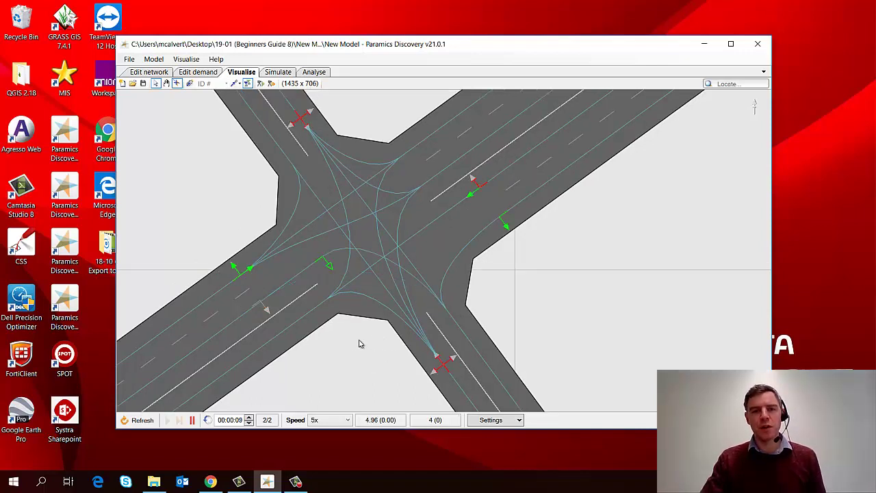
left_click_drag(361, 343, 394, 352)
scroll(394, 352, "down", 1)
Step: Run the simulation at Max speed briefly, then set it back to 5x
left_click(315, 420)
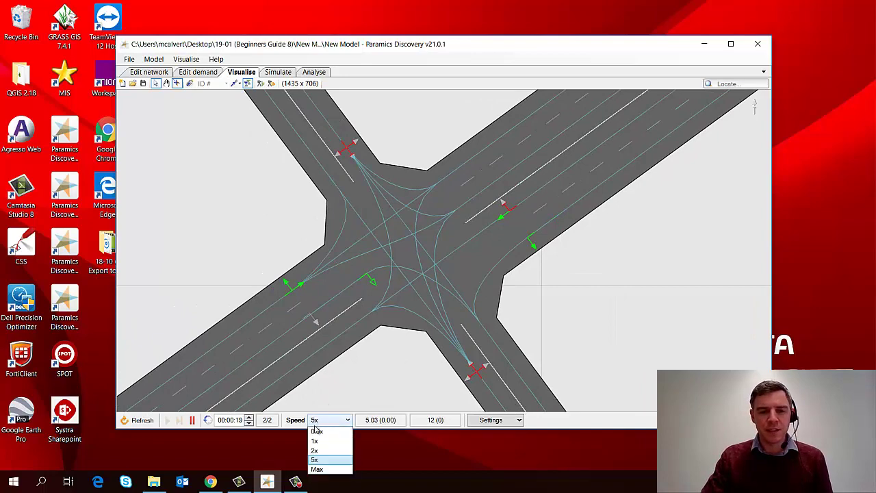
left_click(320, 470)
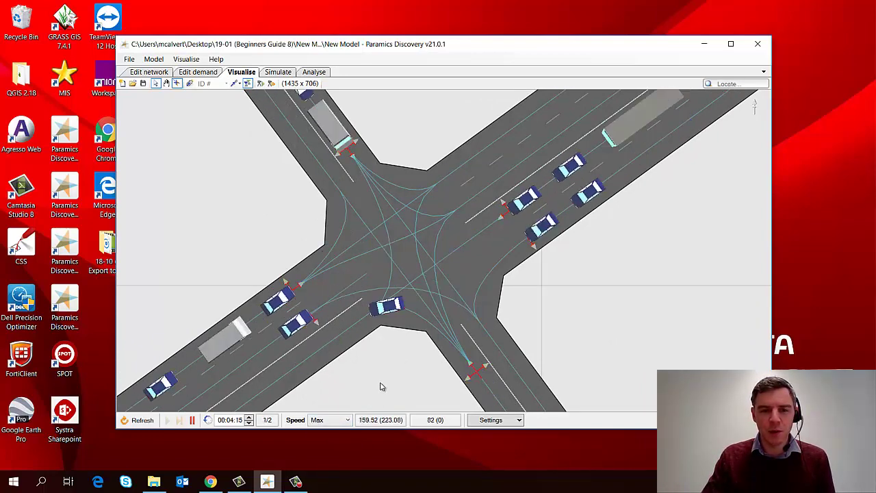
left_click(347, 420)
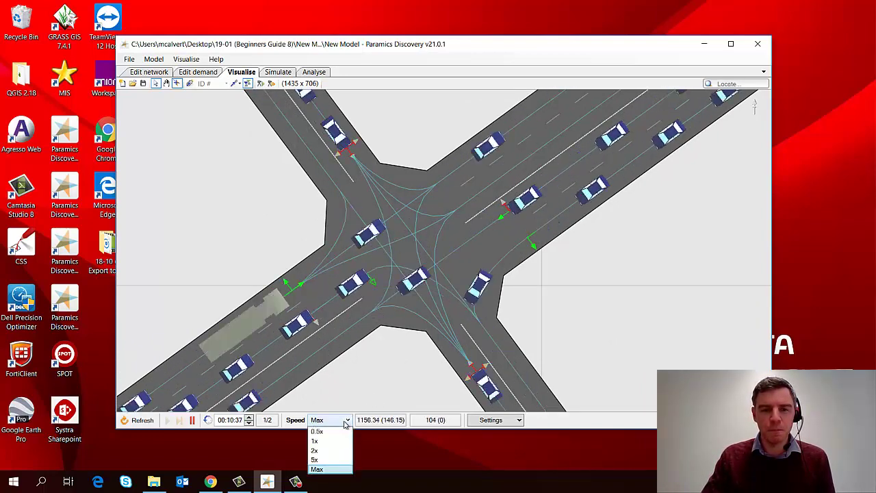
left_click(338, 460)
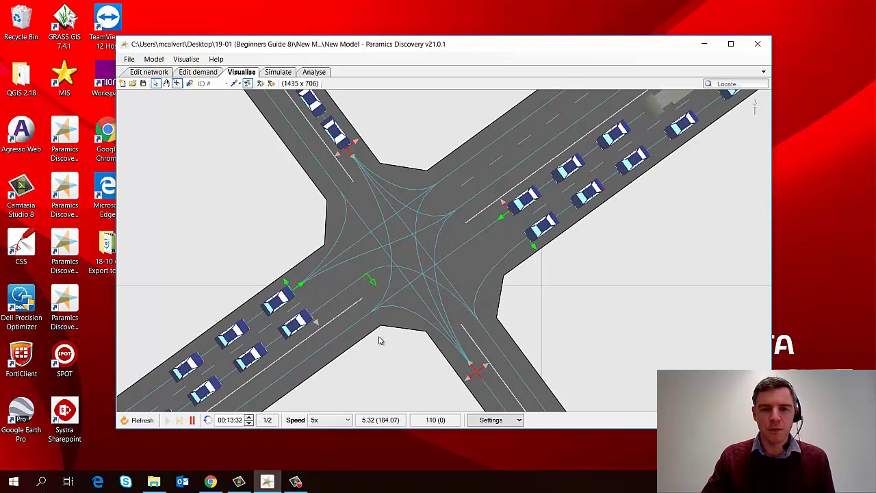
left_click_drag(379, 340, 355, 336)
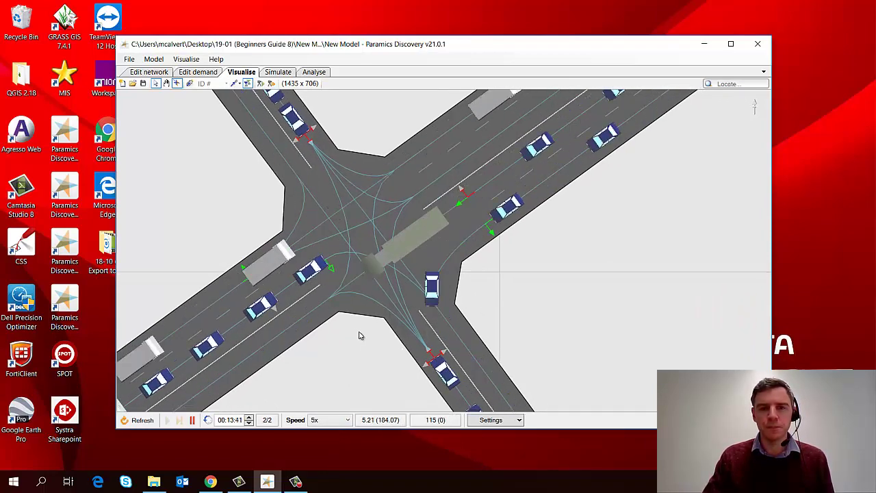
scroll(358, 336, "down", 2)
scroll(397, 339, "up", 2)
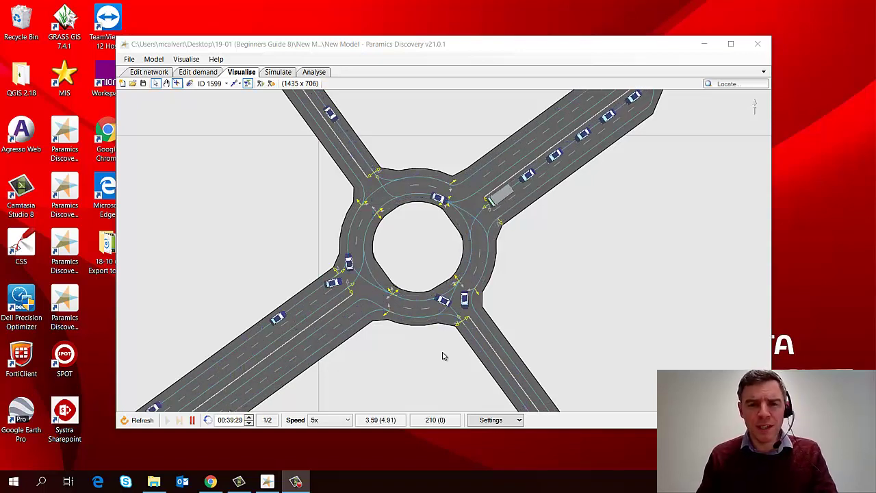
Step: Pause at 00:39:55 and show vehicle 1886's details (origin 6, destination 4)
scroll(386, 231, "up", 5)
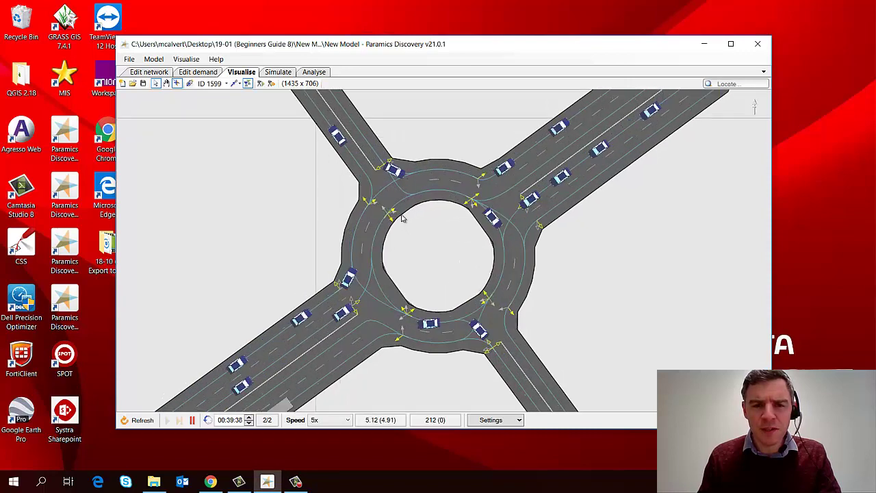
scroll(356, 164, "up", 2)
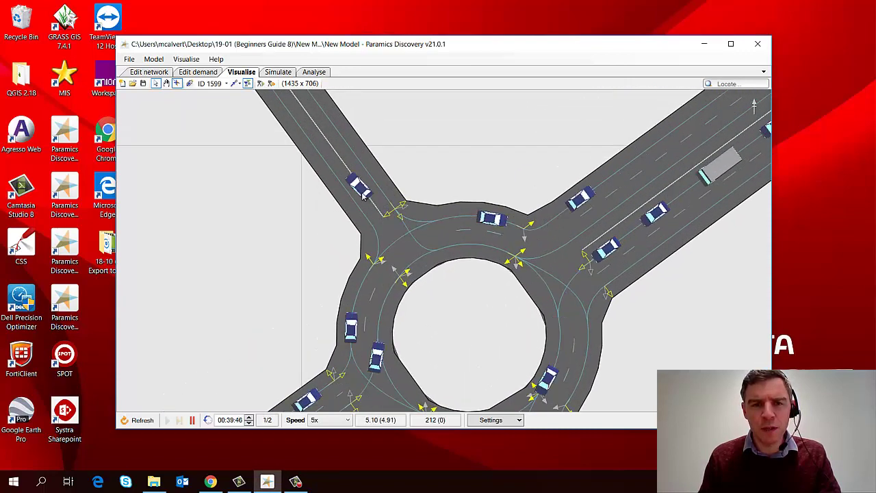
key("space")
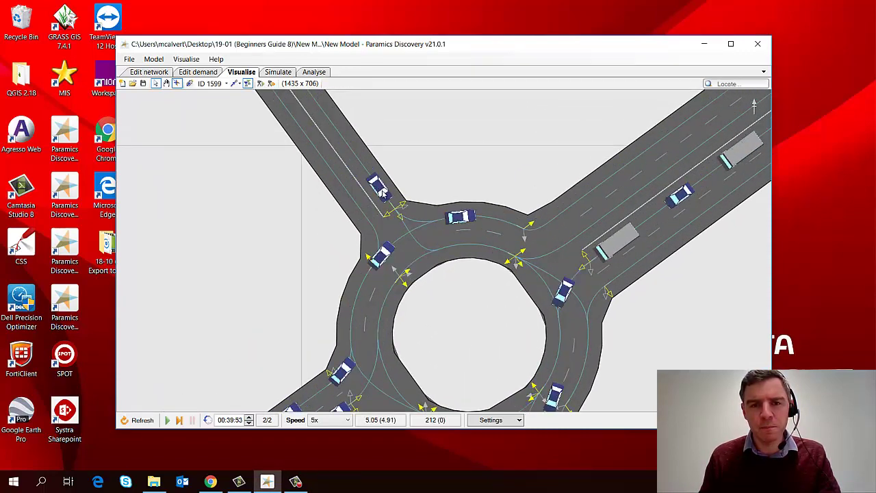
mouse_move(383, 193)
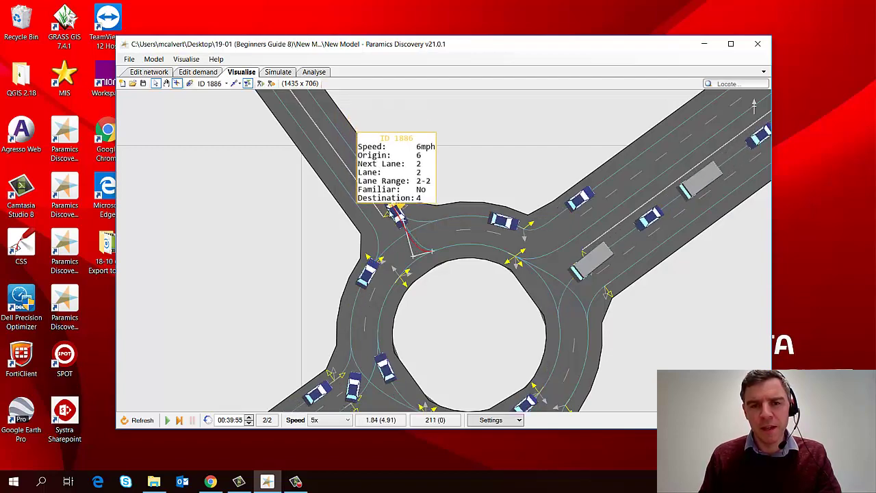
scroll(399, 231, "up", 3)
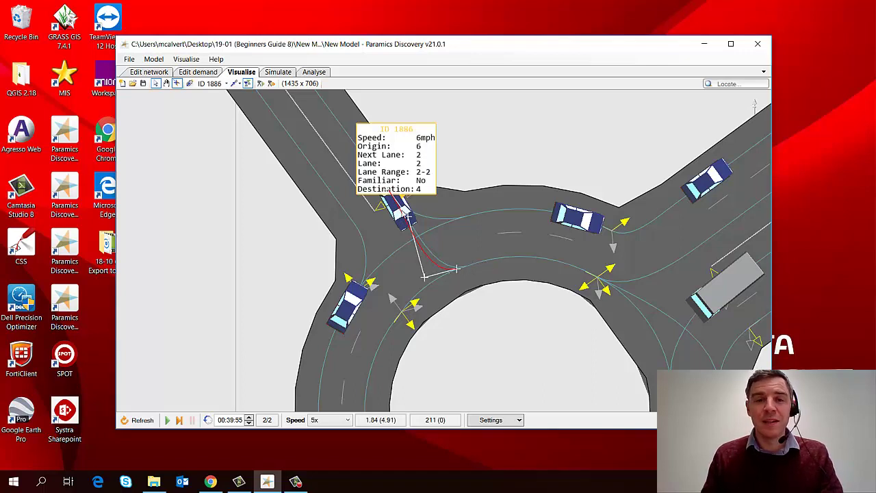
left_click_drag(463, 307, 481, 299)
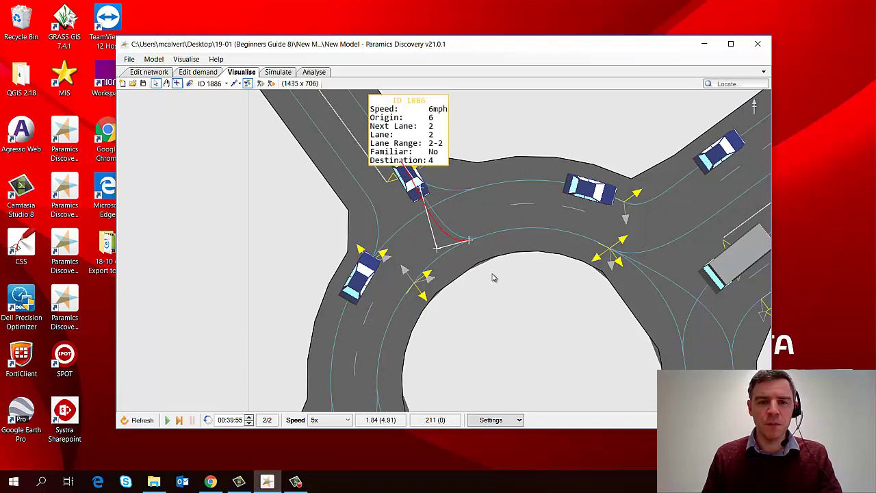
Step: Drag the lane point near node 21 and its direction arrow up-right to smooth the curve
left_click(149, 72)
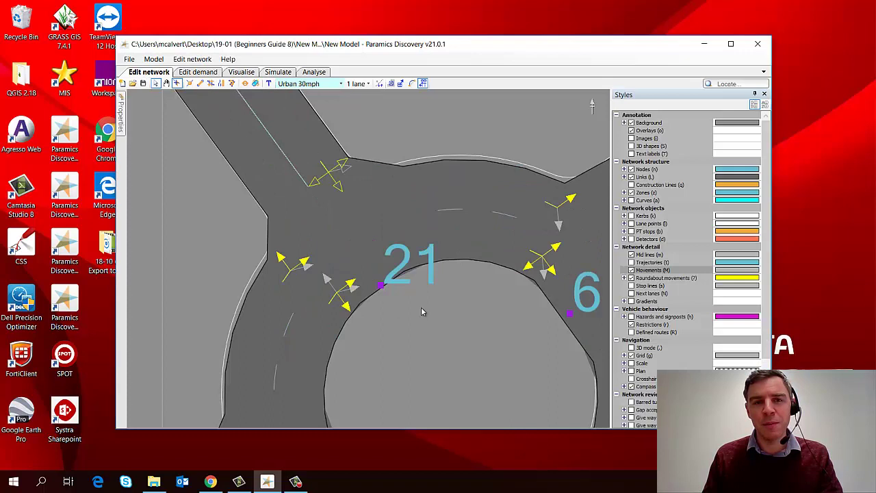
left_click(401, 84)
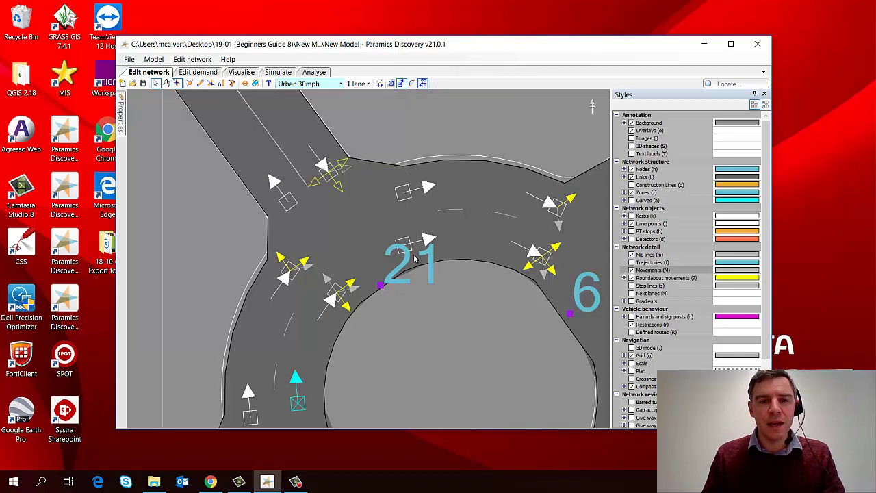
left_click_drag(422, 305, 427, 302)
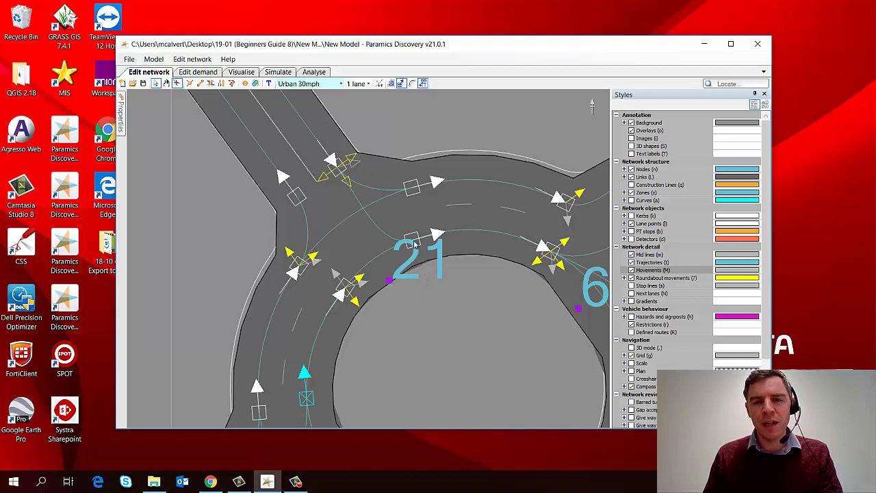
left_click_drag(412, 238, 433, 231)
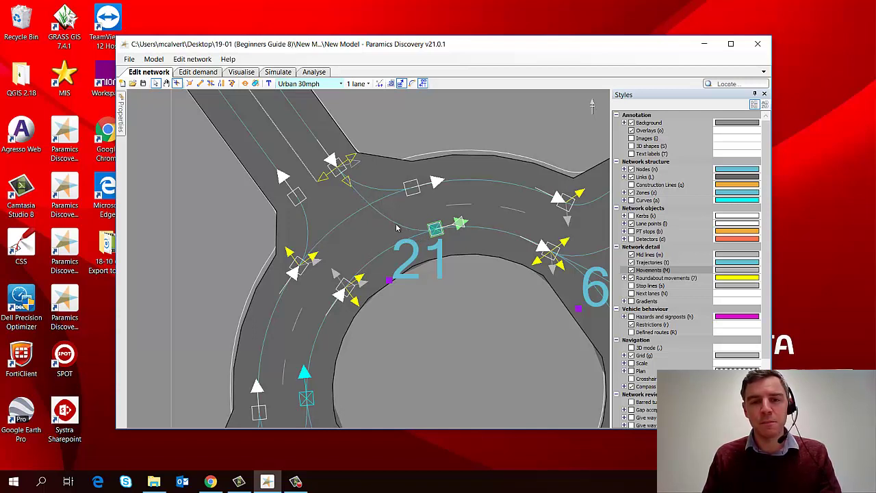
left_click_drag(439, 231, 441, 222)
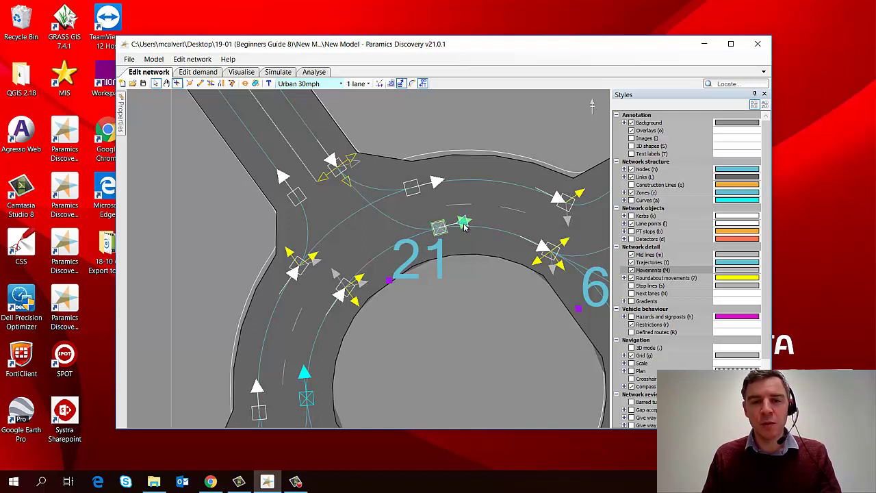
left_click_drag(463, 226, 439, 227)
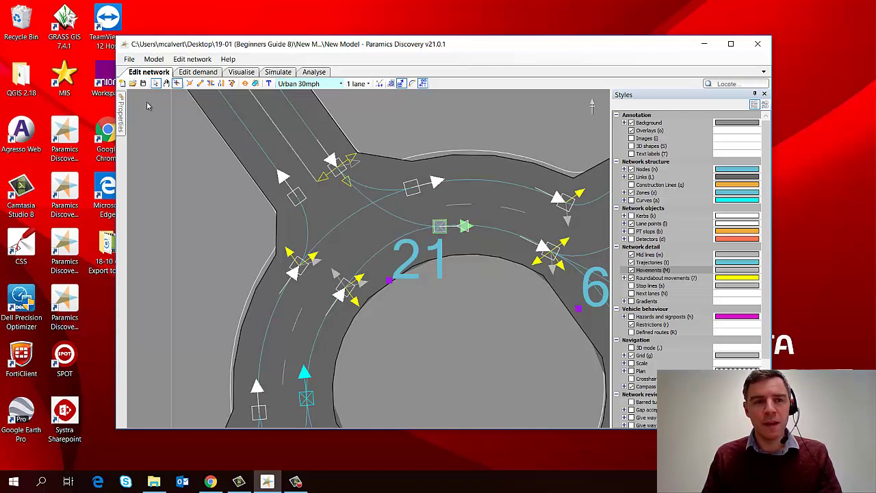
Step: Back in Visualise, reset the simulation to zero and start it on the edited network
left_click(241, 72)
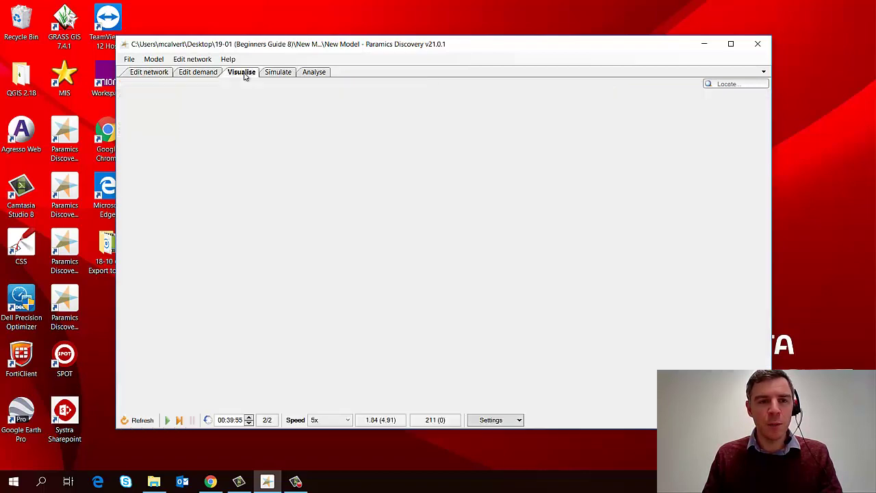
left_click(143, 420)
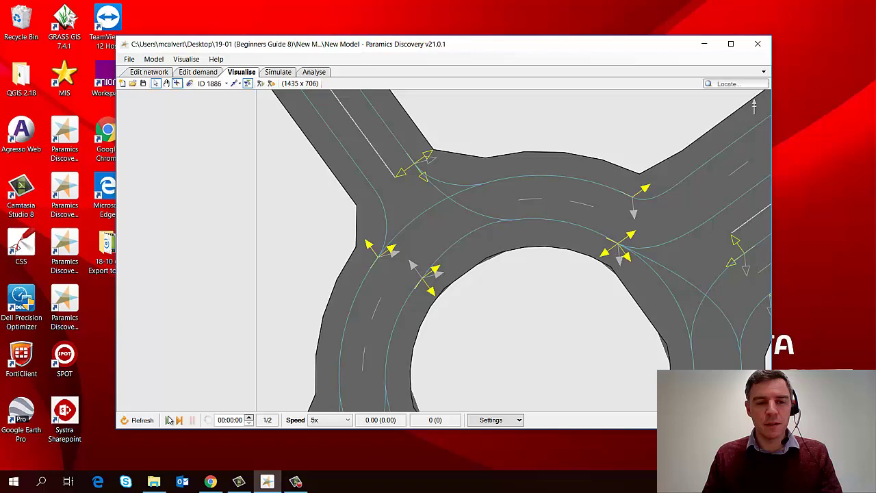
left_click(168, 420)
Step: Run at Max speed, drop back to 5x, pause, and show car 412's details
left_click(332, 419)
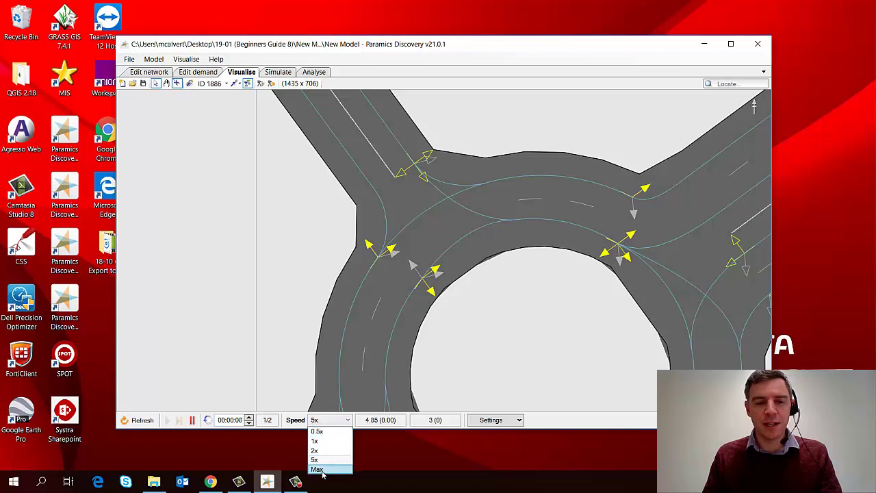
left_click(318, 470)
left_click(339, 419)
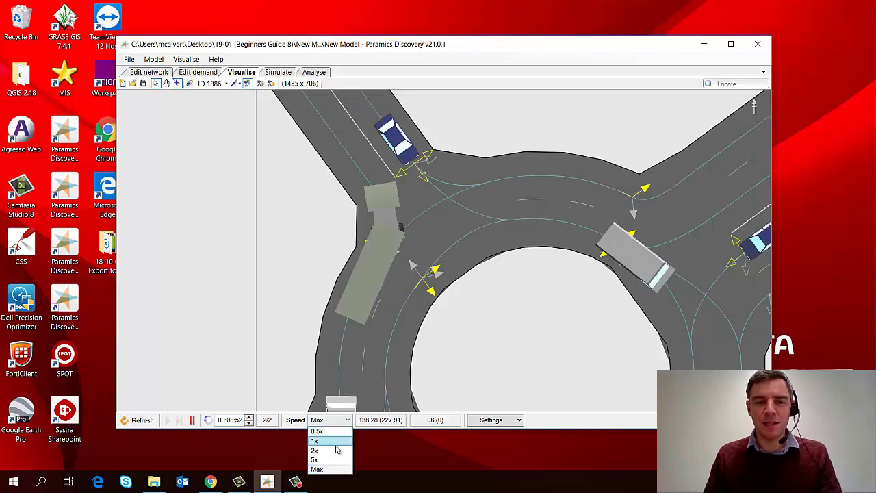
left_click(335, 460)
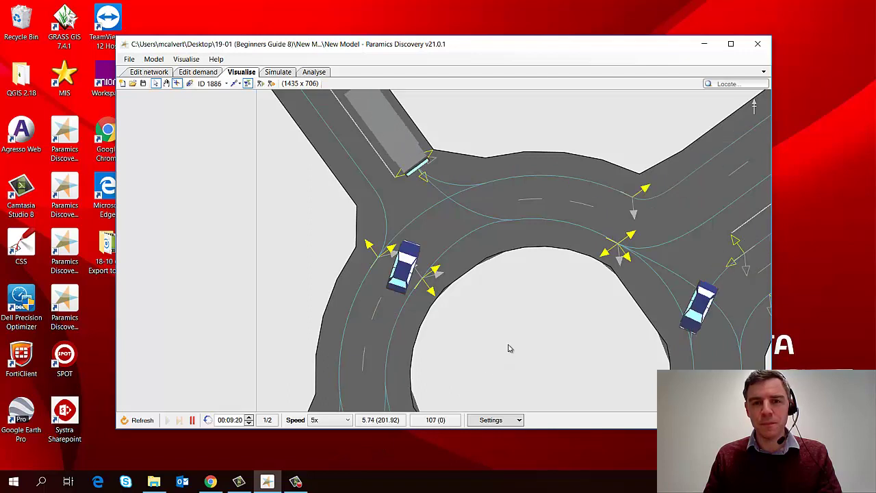
key("space")
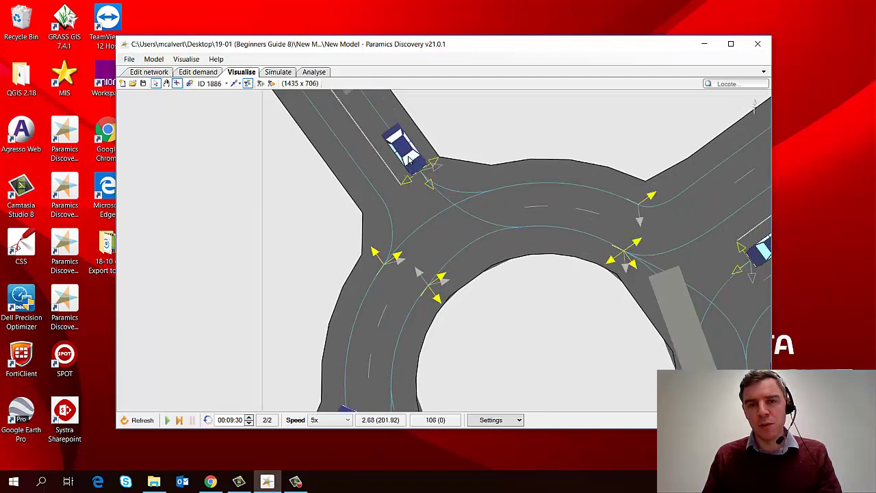
left_click(409, 159)
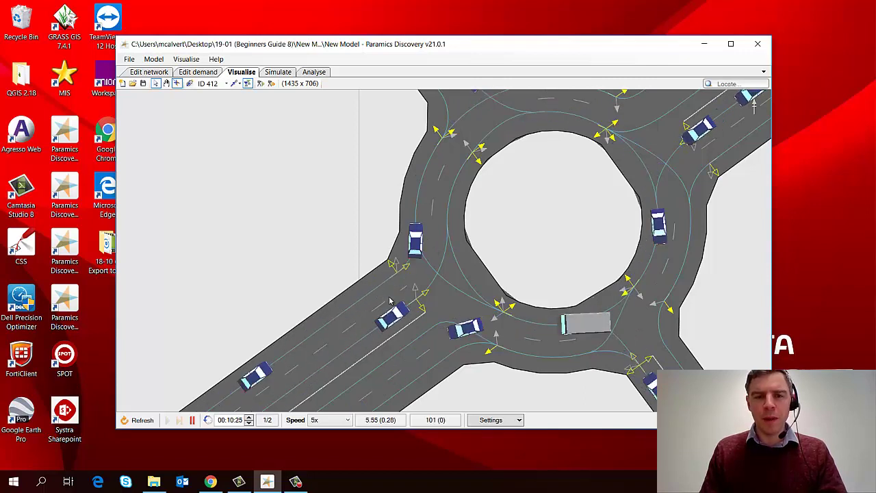
key("space")
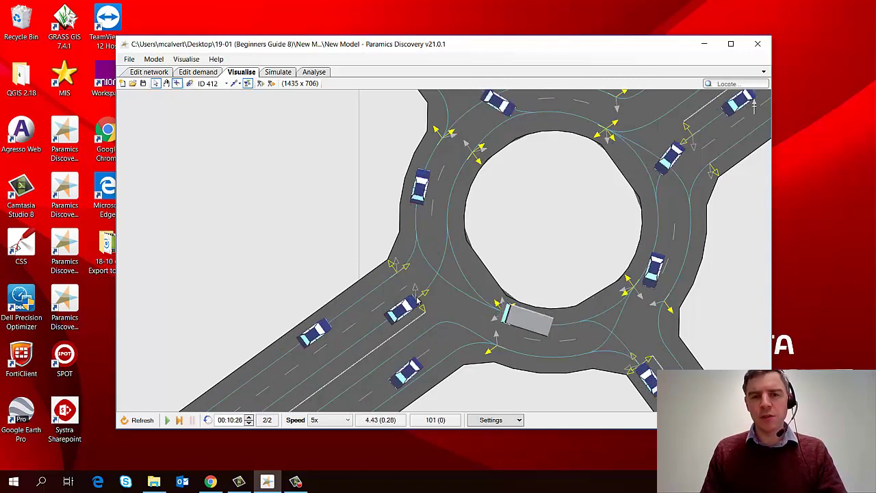
left_click(406, 314)
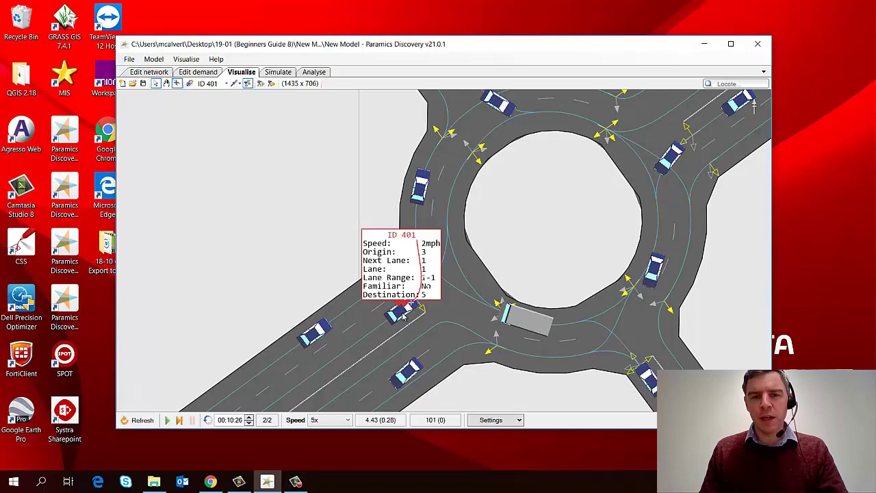
key("space")
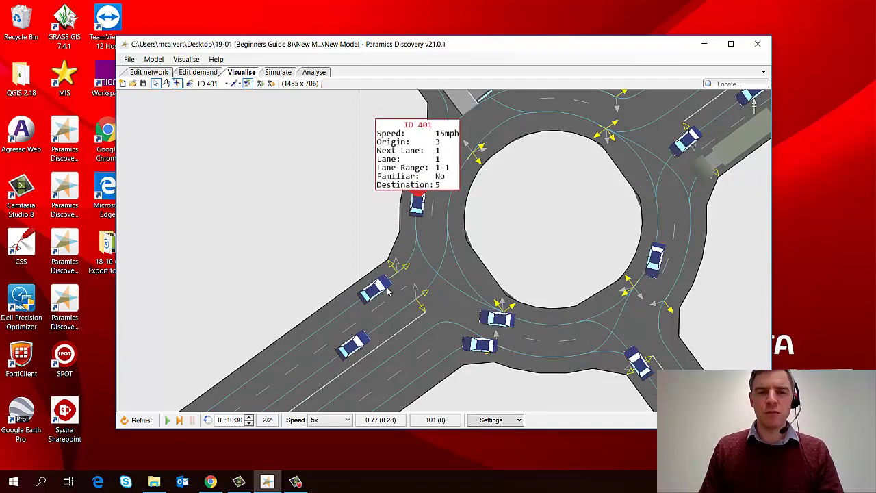
key("space")
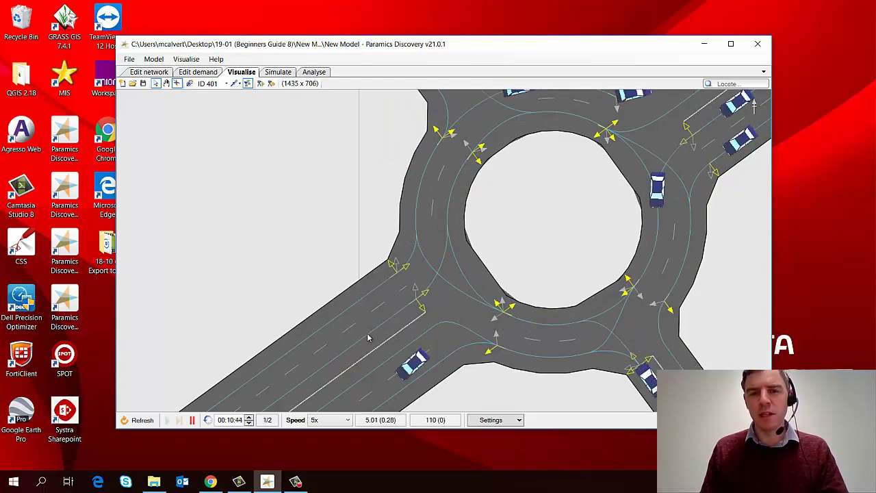
Step: Pan along the northeast approach road and zoom out to watch vehicles queueing at the hatched section
left_click_drag(479, 221, 408, 244)
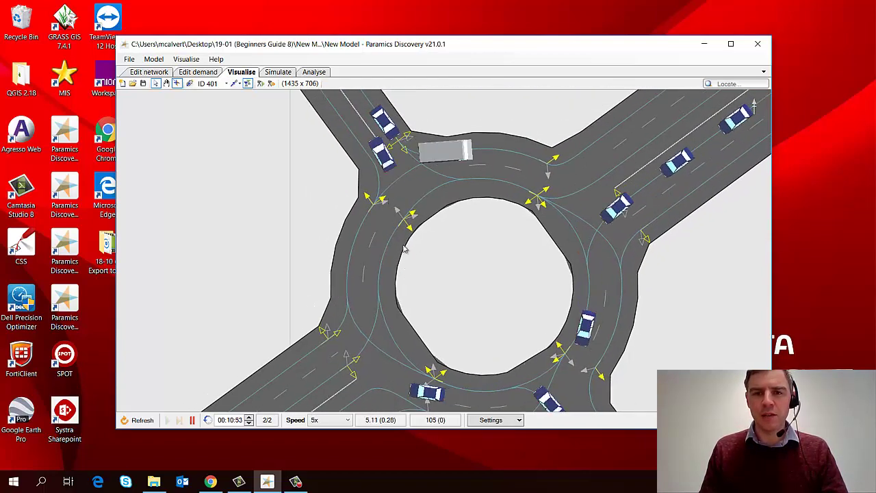
scroll(470, 260, "down", 2)
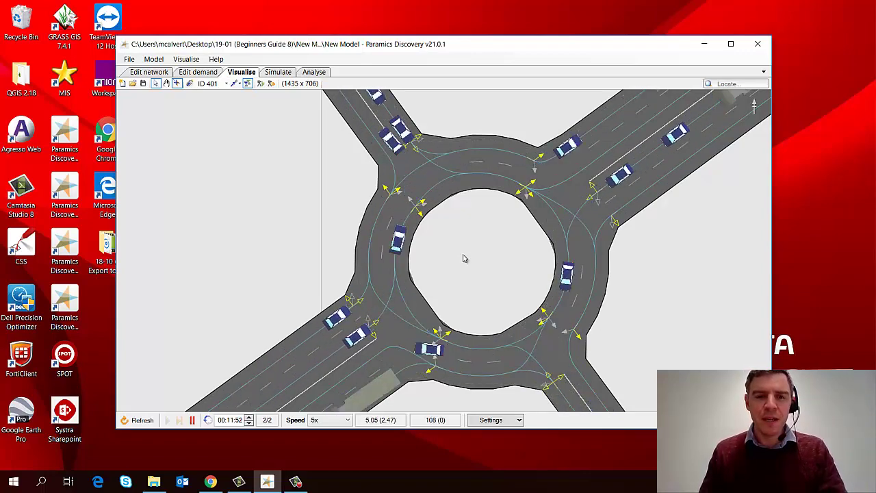
left_click_drag(482, 241, 333, 398)
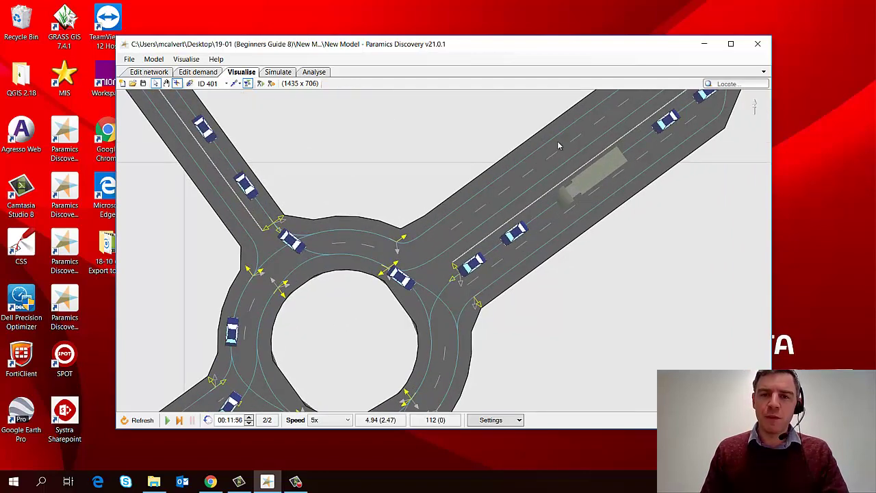
left_click_drag(561, 145, 379, 277)
mouse_move(570, 152)
left_mouse_down()
mouse_move(377, 275)
mouse_move(479, 199)
mouse_move(399, 254)
left_mouse_up()
left_click_drag(510, 161, 442, 180)
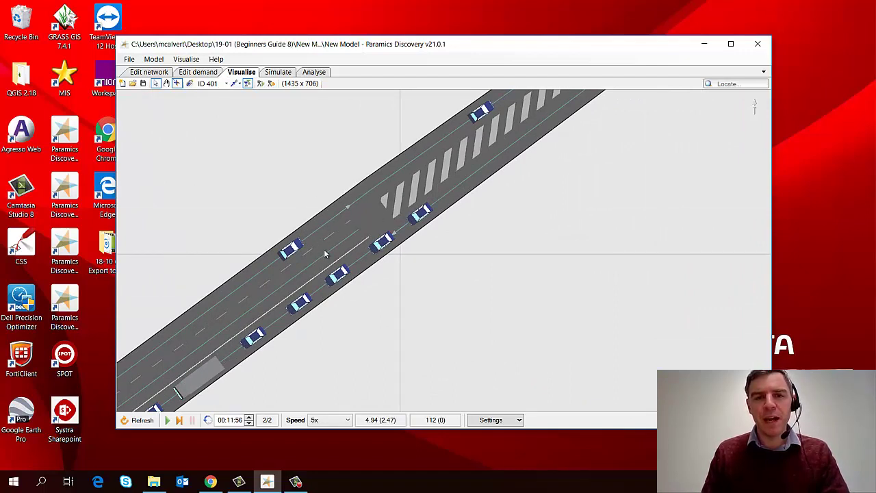
left_click_drag(409, 164, 416, 160)
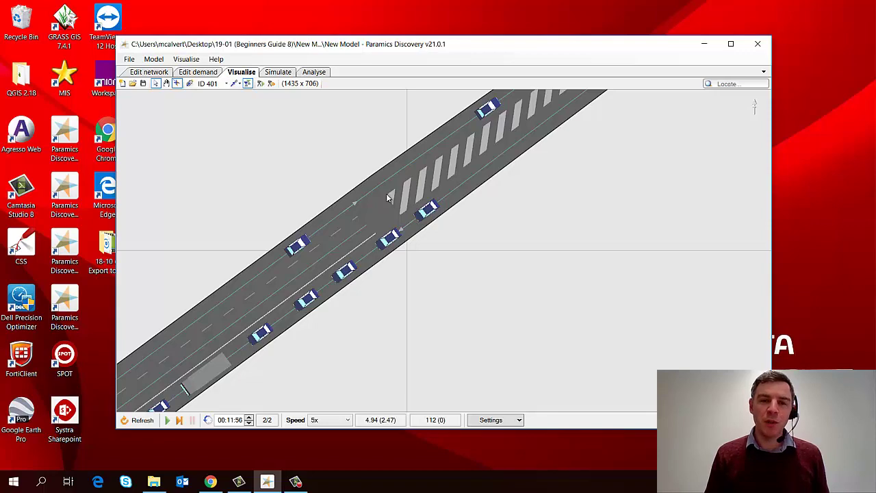
scroll(387, 198, "down", 3)
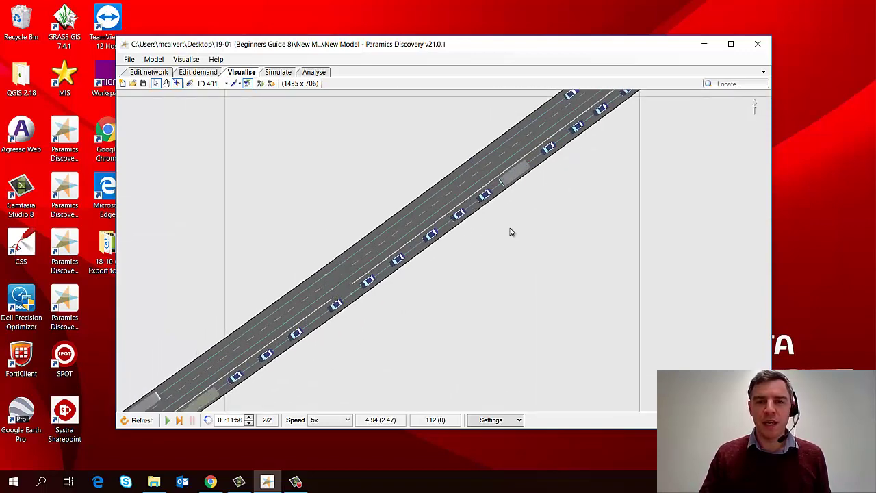
left_click_drag(509, 230, 415, 317)
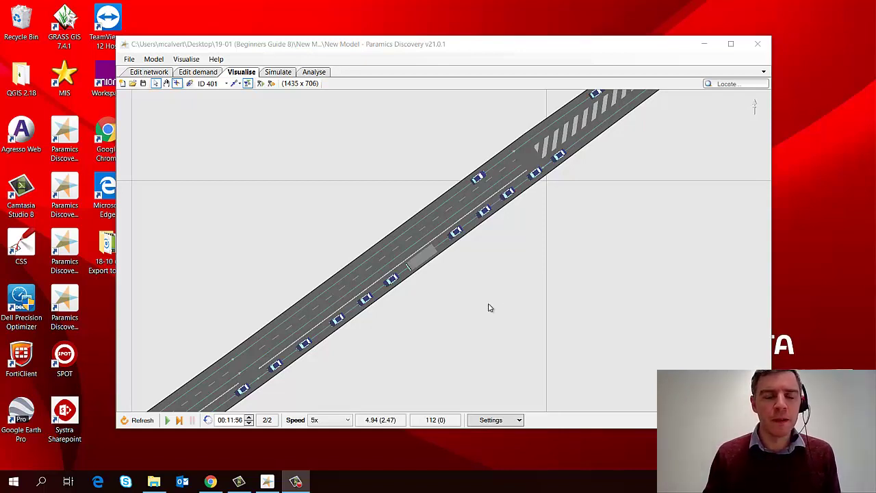
Step: In Edit network, select node 11 and change its Signpost distance from 250.00 to 50 m
left_click(147, 73)
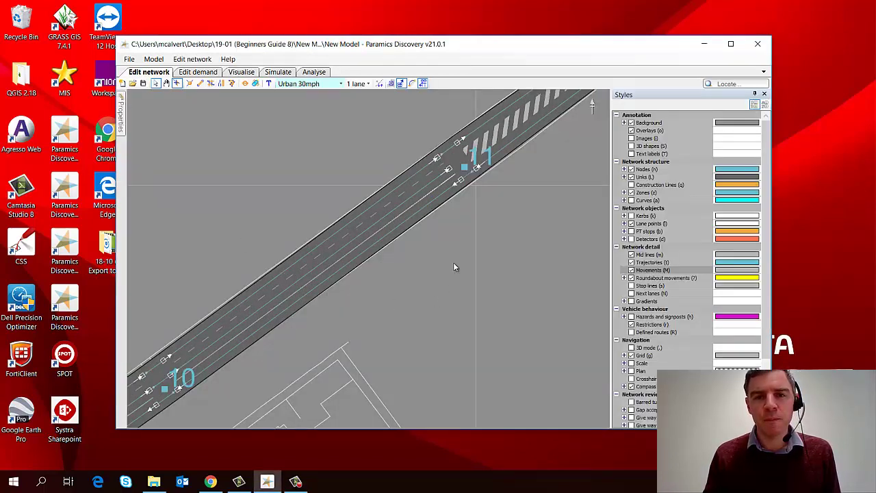
left_click(464, 167)
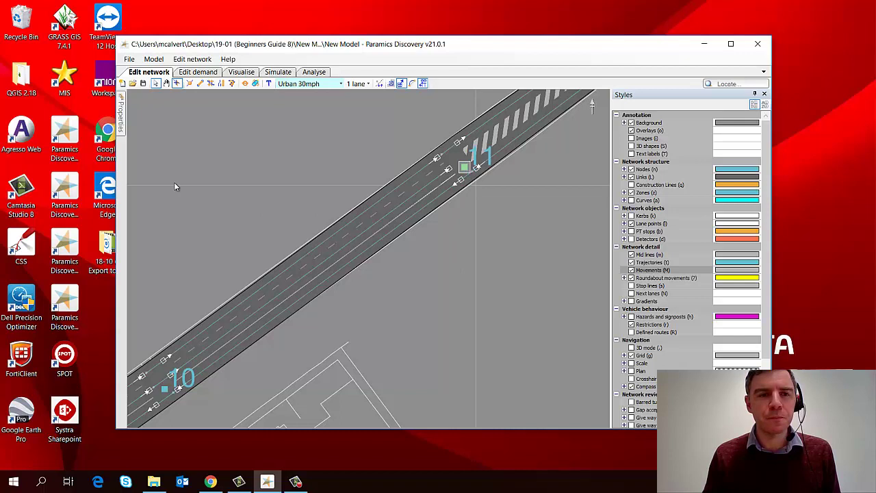
mouse_move(126, 118)
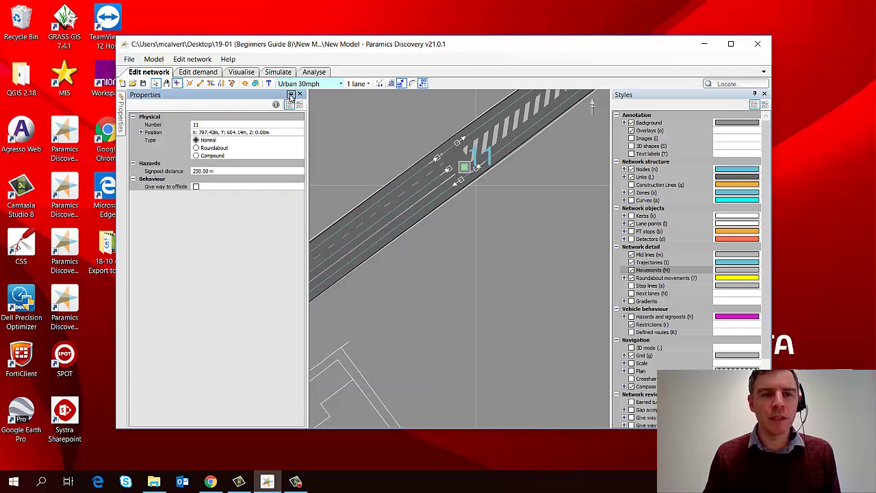
left_click(281, 94)
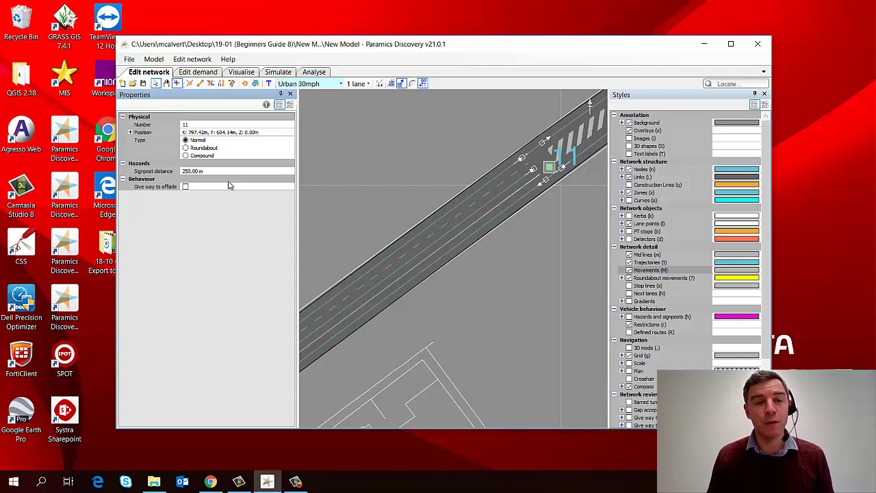
left_click(189, 173)
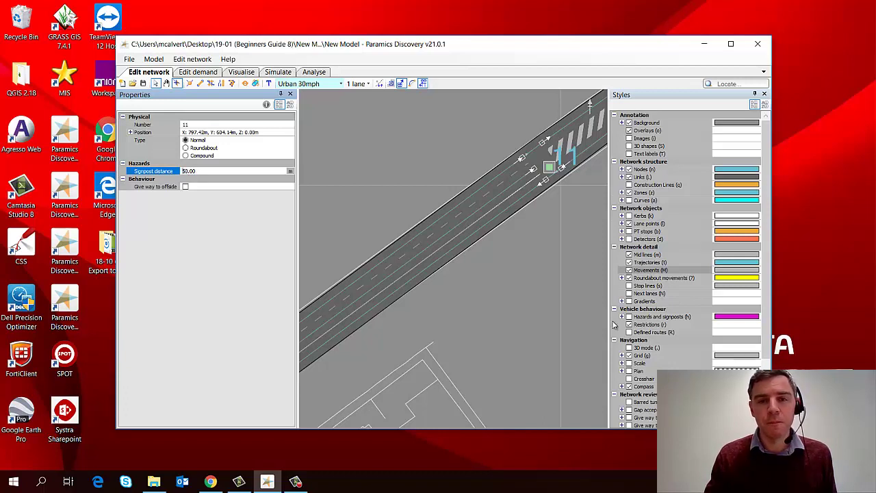
left_click(540, 308)
scroll(490, 336, "down", 3)
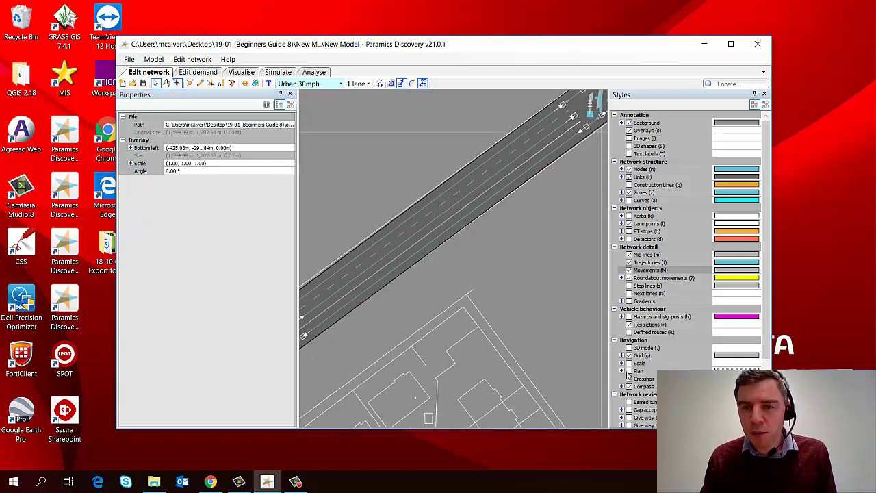
Step: Display Hazards and signposts, then select node 11 to view its 50 m signpost zone
left_click(629, 317)
left_click_drag(526, 254, 490, 290)
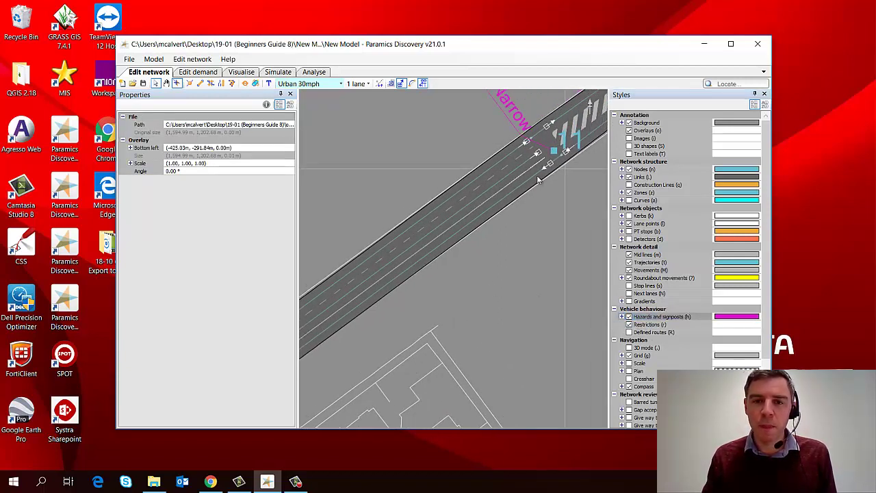
left_click(554, 151)
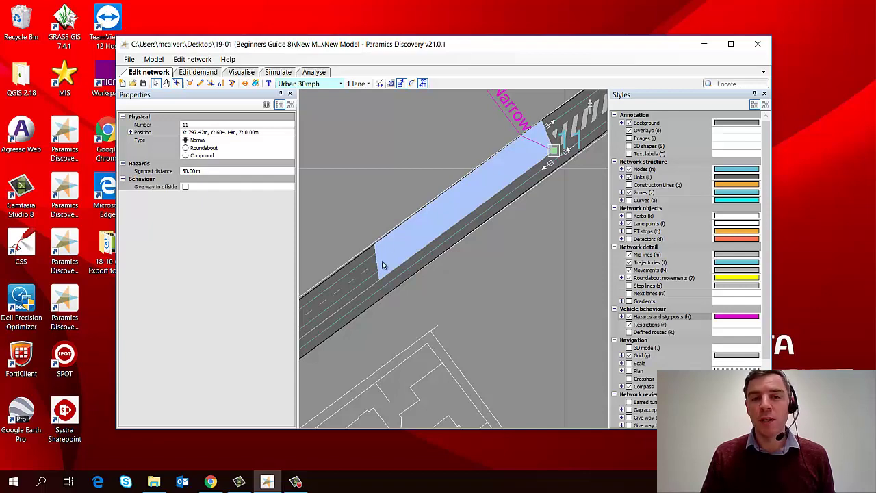
scroll(374, 355, "down", 5)
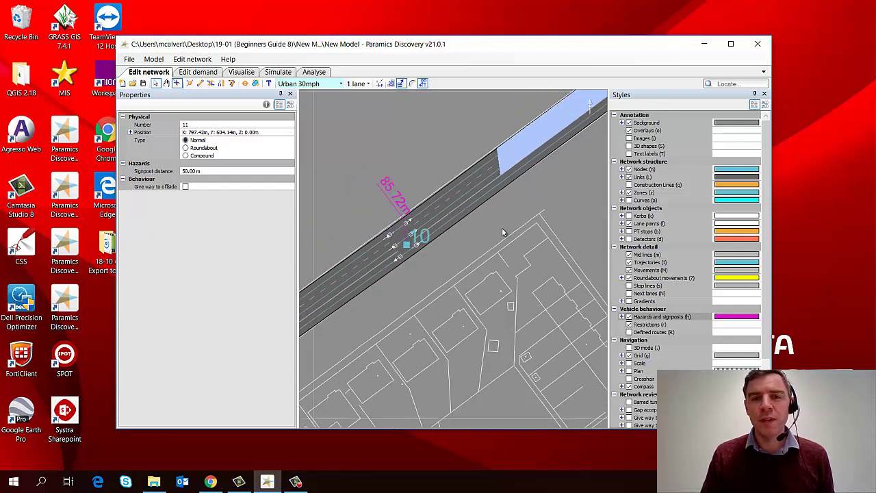
middle_click(363, 312)
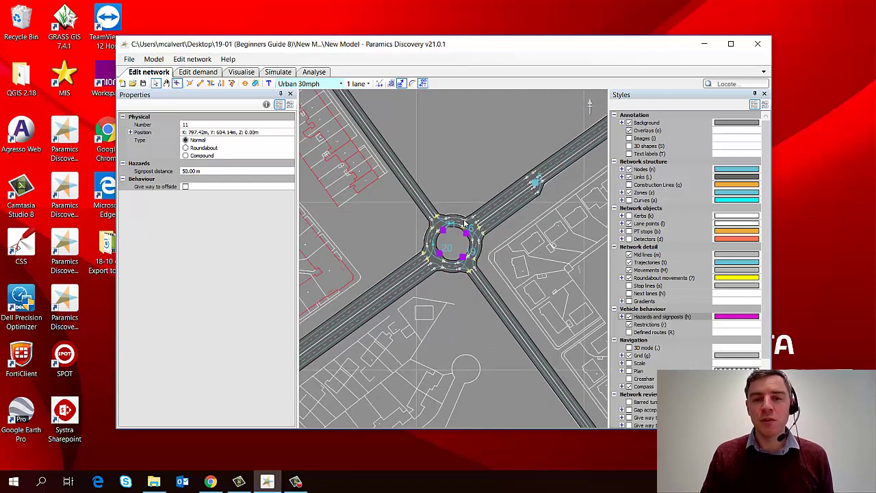
scroll(507, 270, "up", 4)
scroll(515, 262, "down", 1)
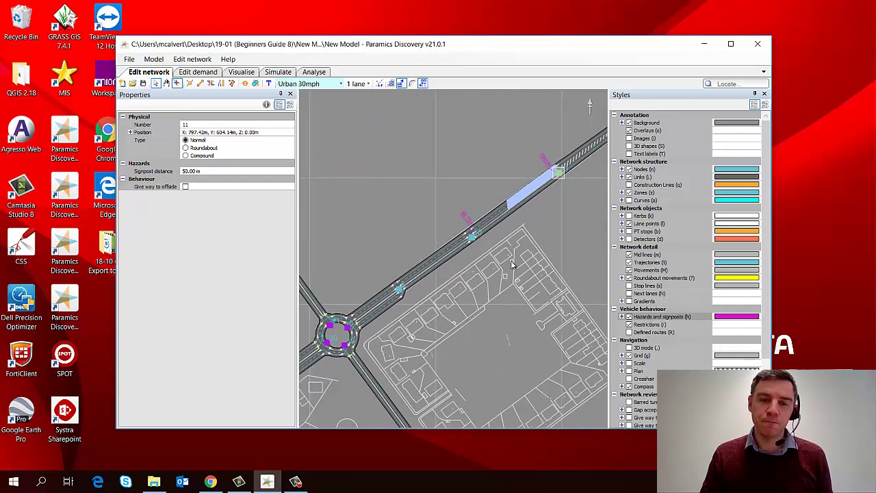
Step: Restart the simulation from time zero in Visualise and run it at 5x speed
left_click(238, 74)
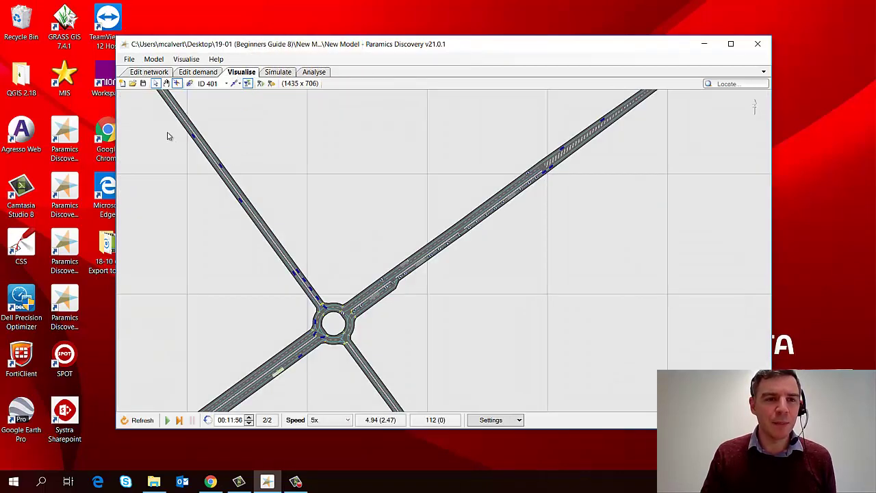
left_click(142, 420)
left_click(167, 419)
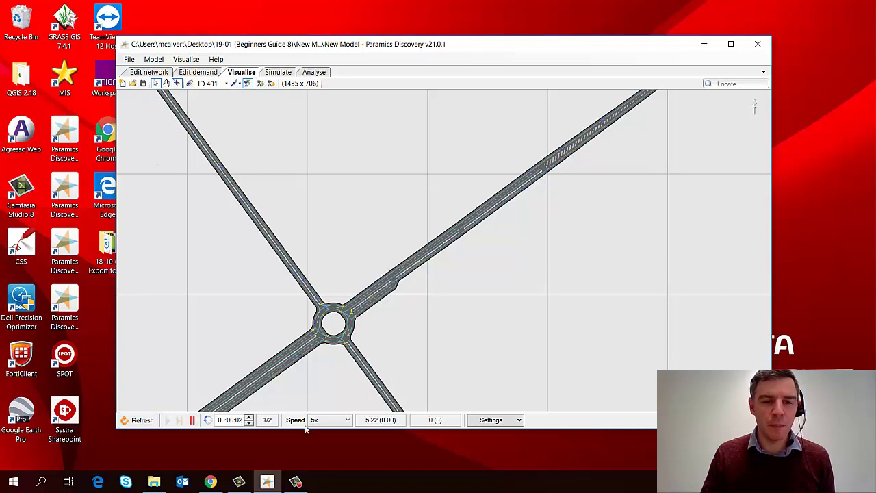
left_click(321, 421)
left_click(325, 469)
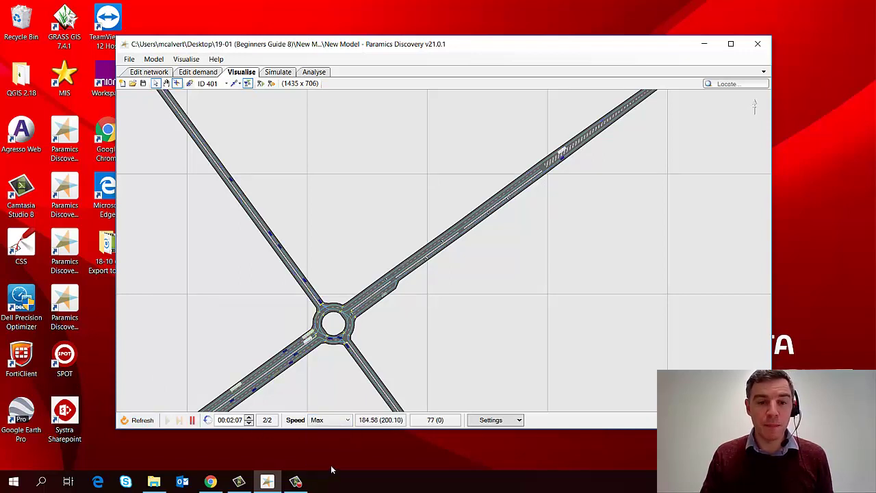
left_click(342, 420)
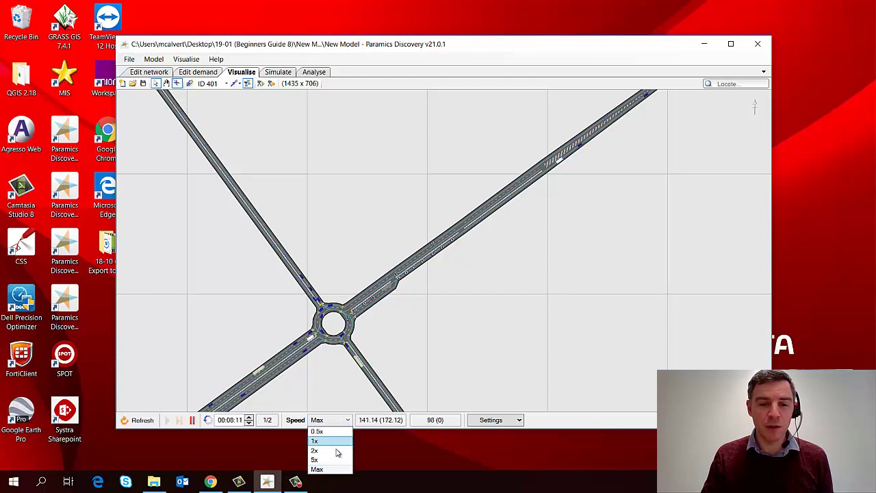
left_click(335, 461)
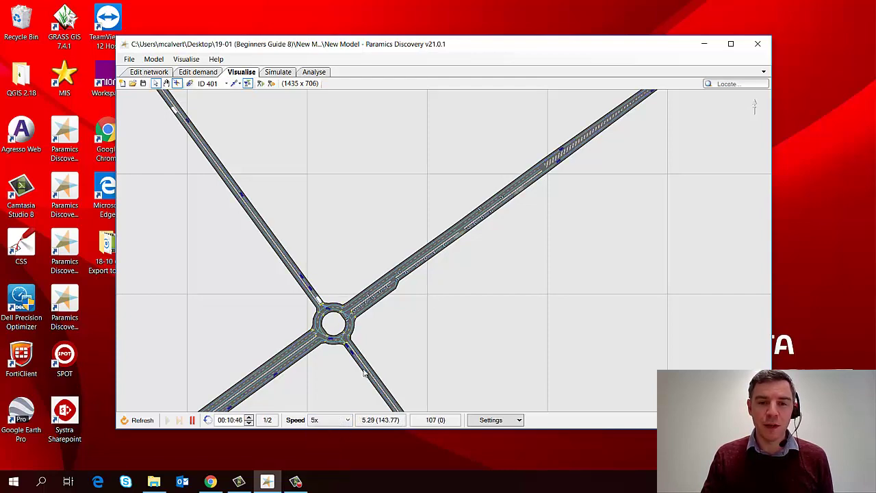
Step: Centre the roundabout, pause, and inspect vehicle 501 with origin 7 and destination 5
left_click_drag(362, 348, 505, 301)
scroll(504, 301, "up", 8)
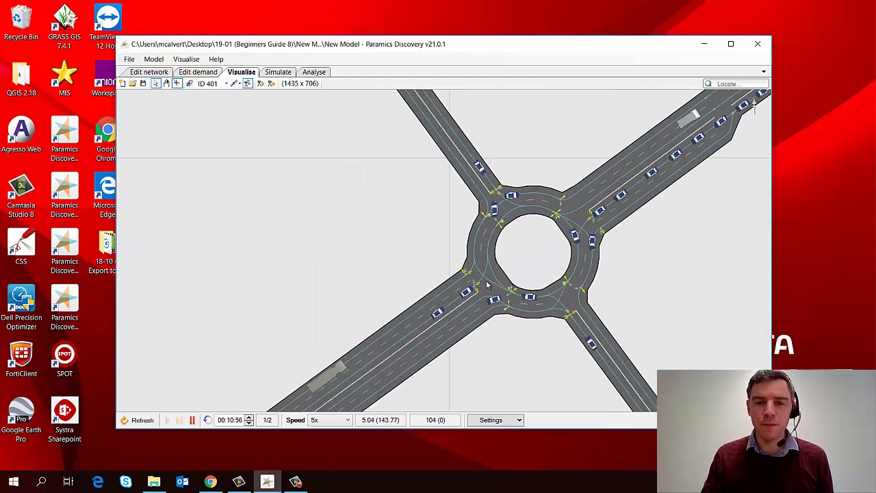
scroll(473, 267, "down", 2)
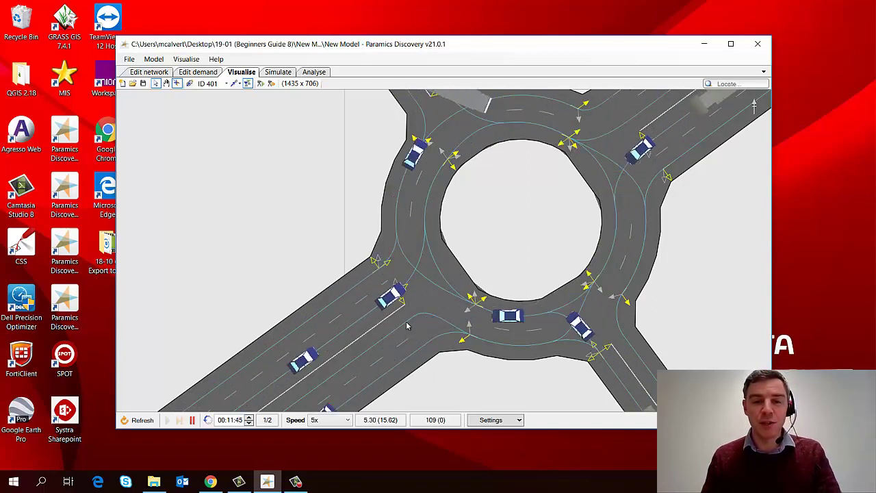
key("space")
left_click(390, 308)
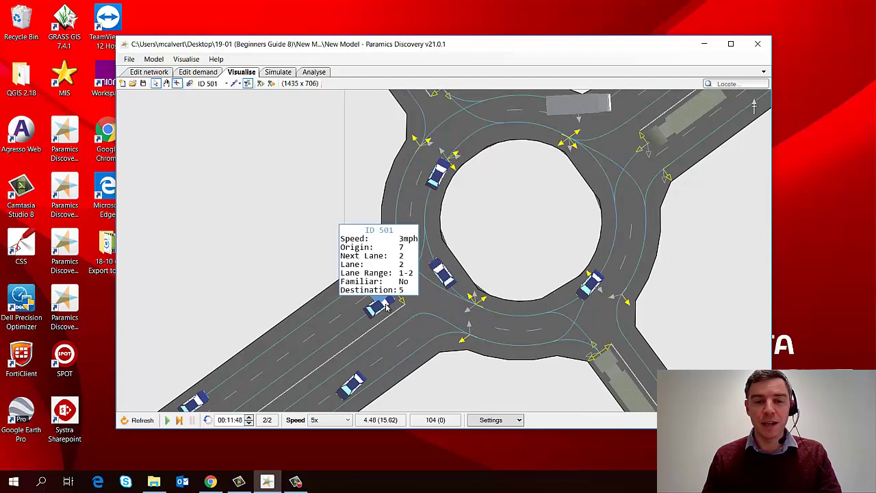